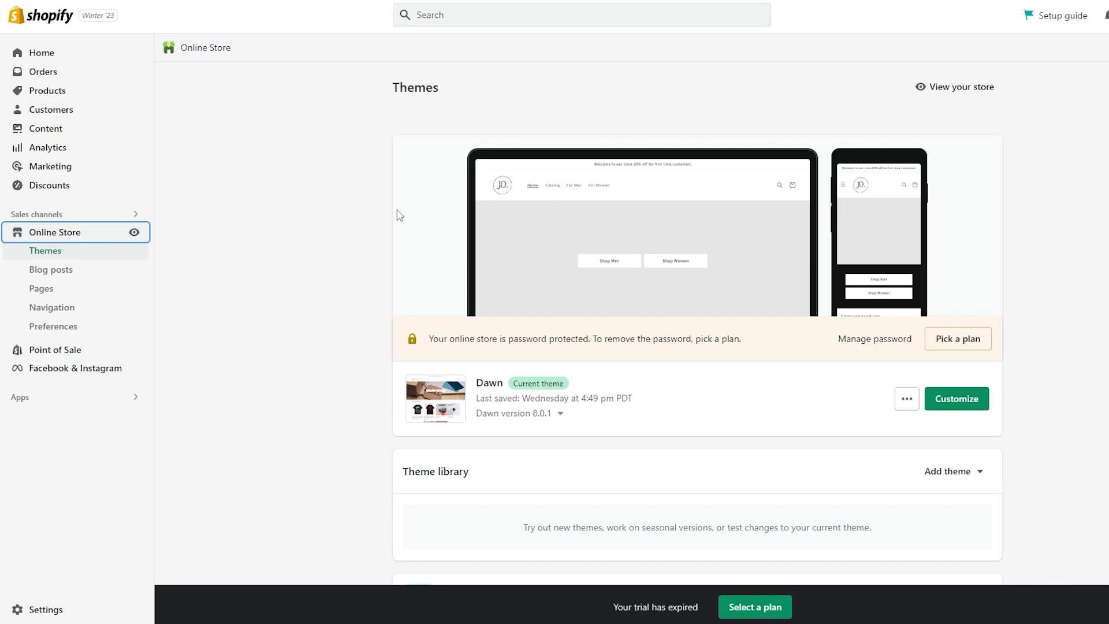
pyautogui.scroll(-7, 397, 216)
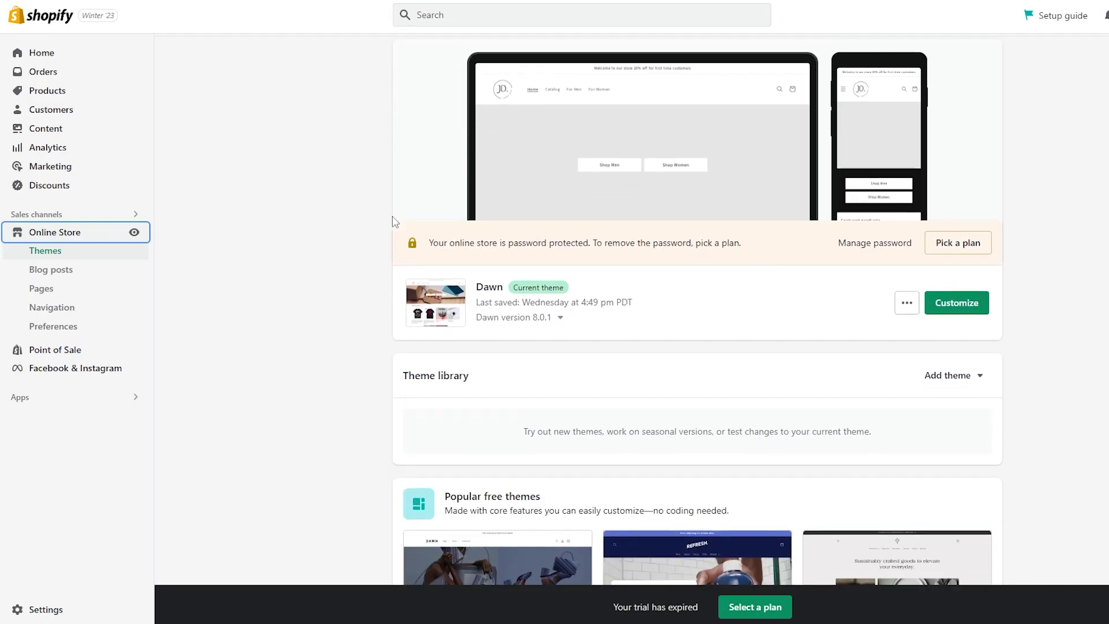
pyautogui.scroll(5, 398, 218)
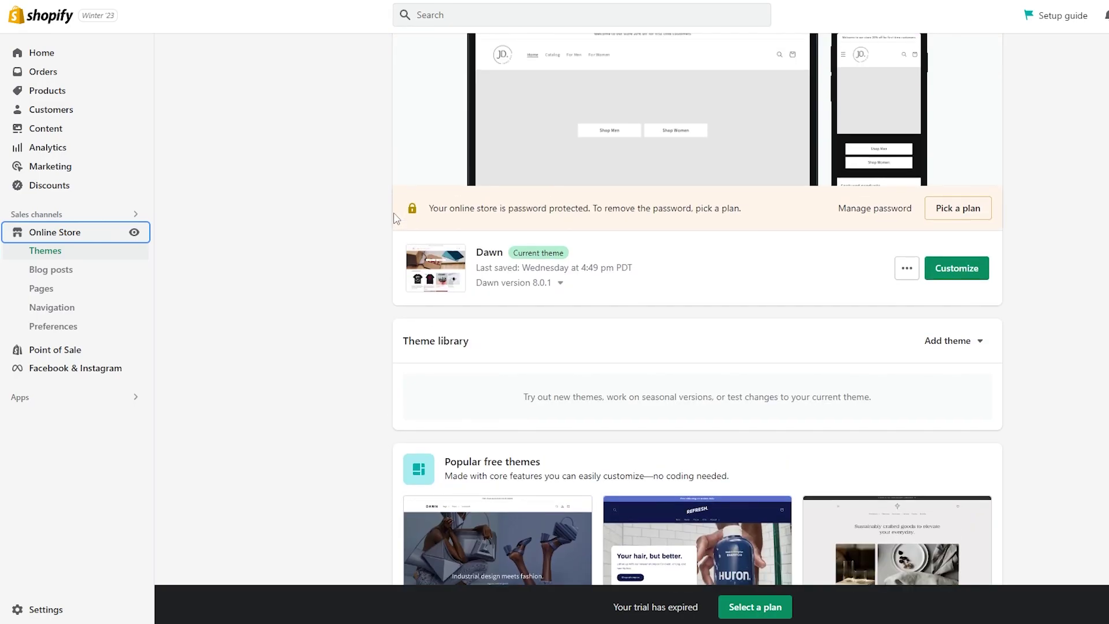
pyautogui.scroll(3, 397, 219)
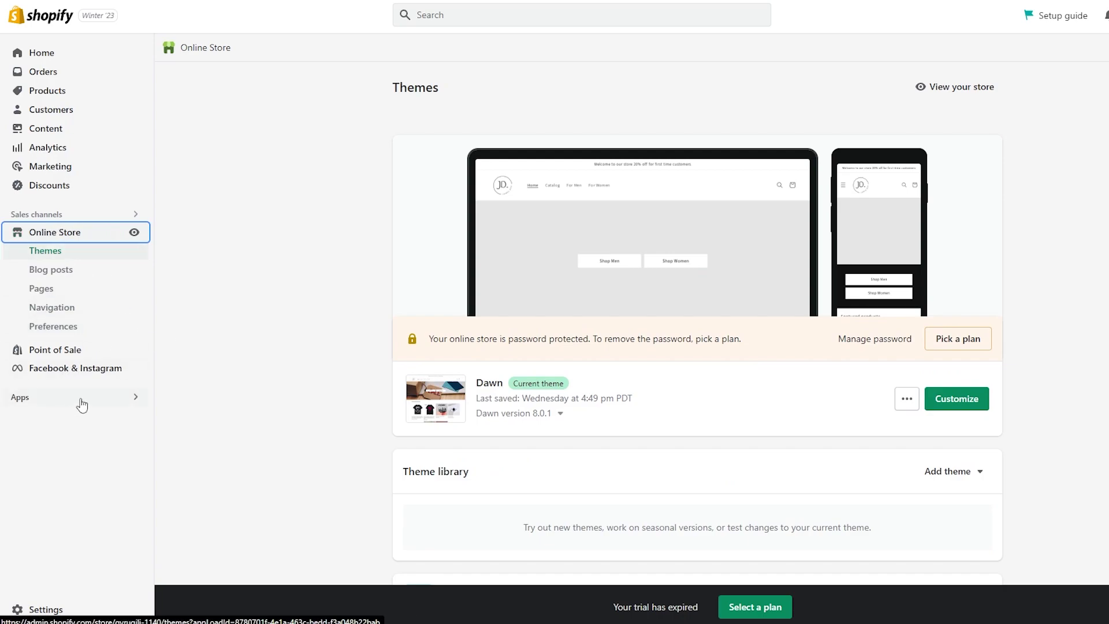
pyautogui.click(99, 401)
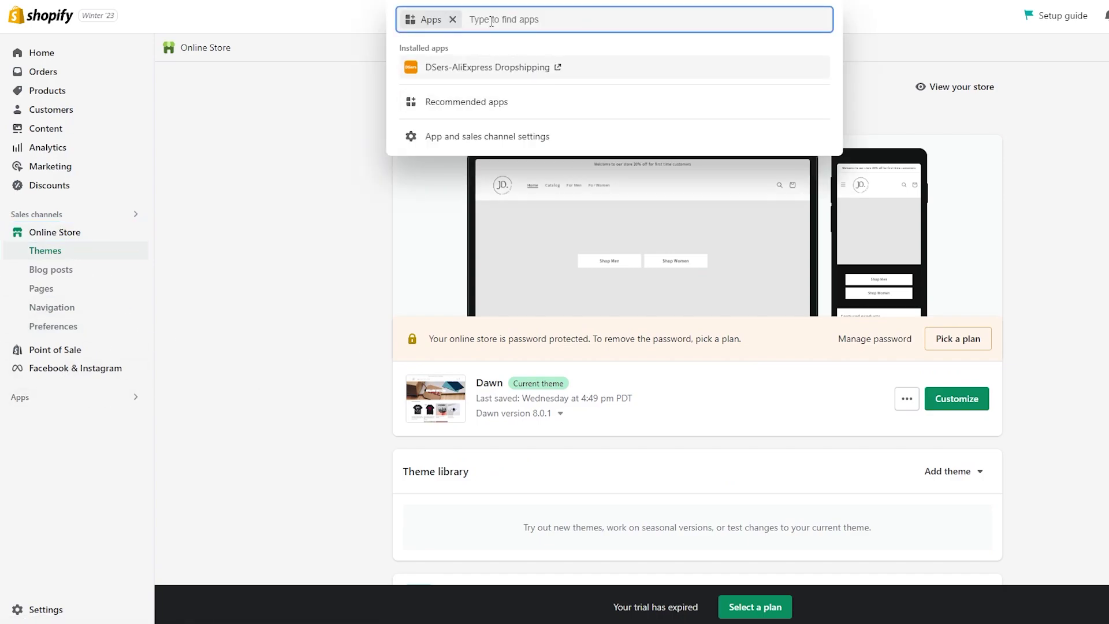
pyautogui.click(265, 312)
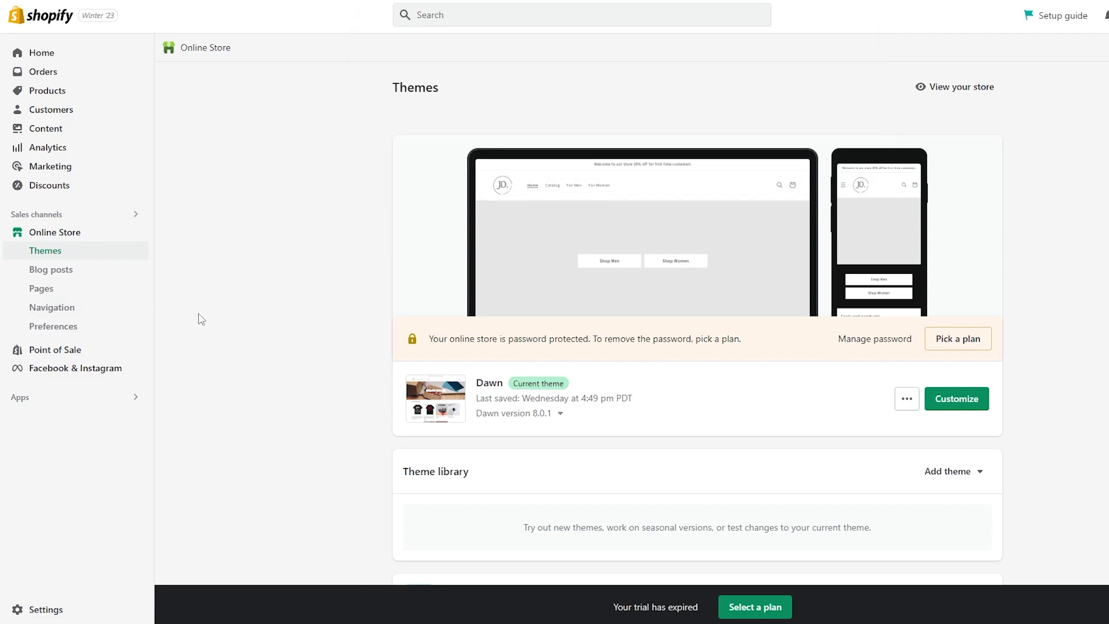
# Open the Online Store sales channel from the apps and sales channels listed in the store settings
pyautogui.click(14, 616)
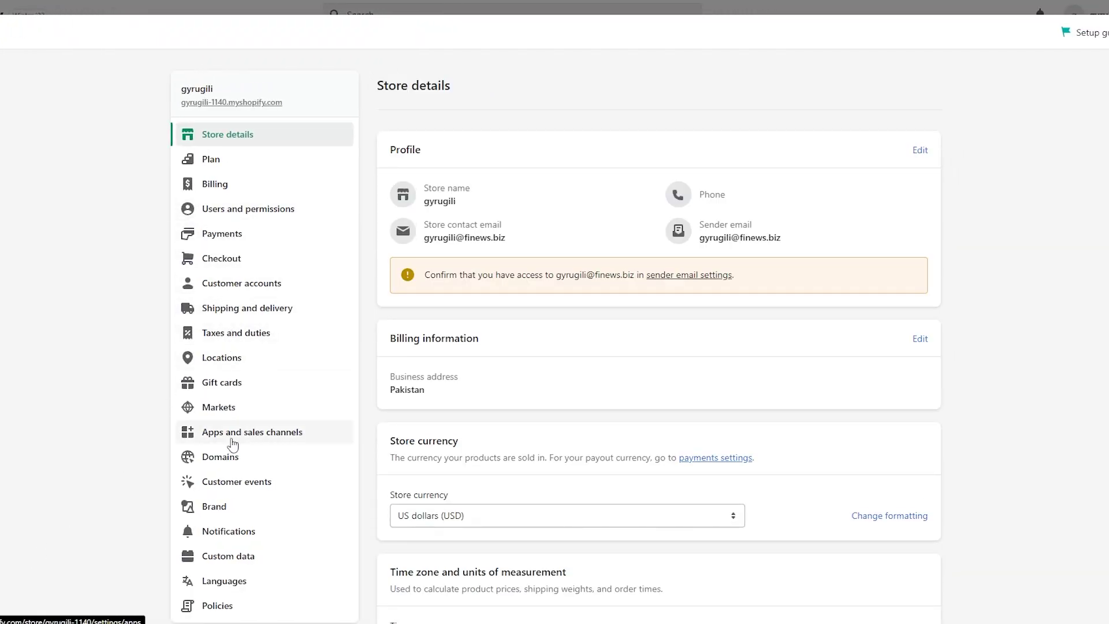
pyautogui.click(232, 439)
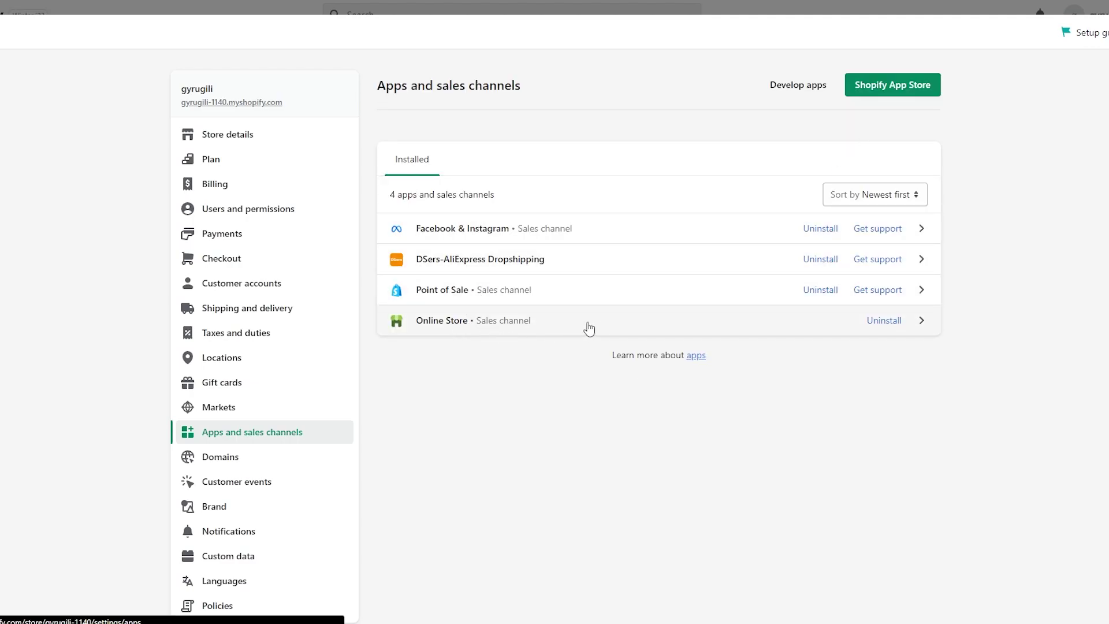
pyautogui.click(588, 328)
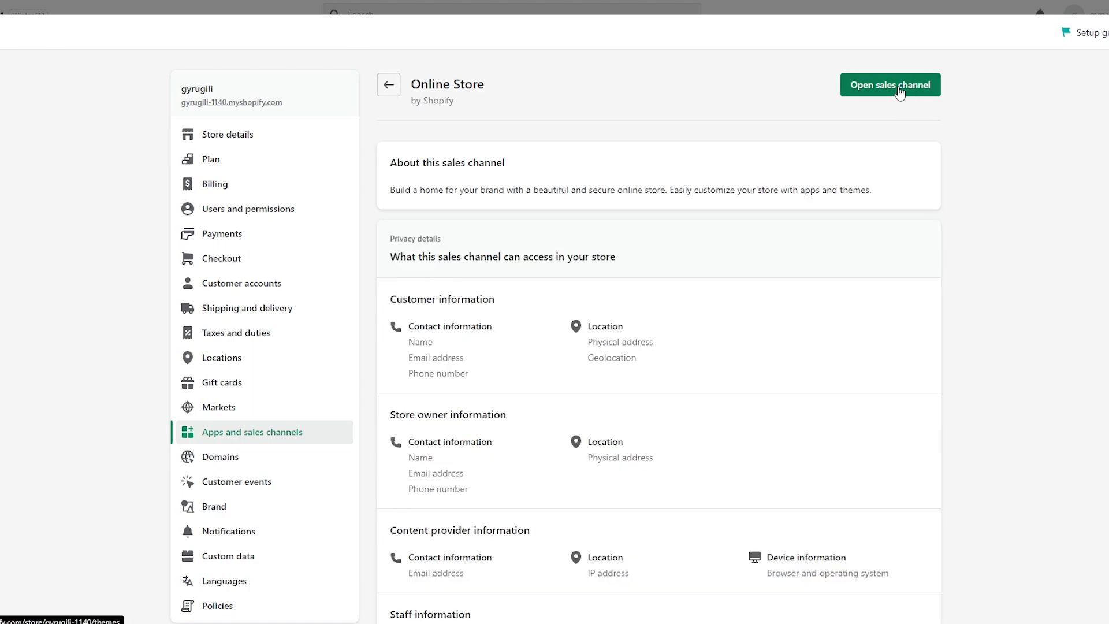
pyautogui.scroll(-12, 780, 202)
pyautogui.scroll(9, 765, 356)
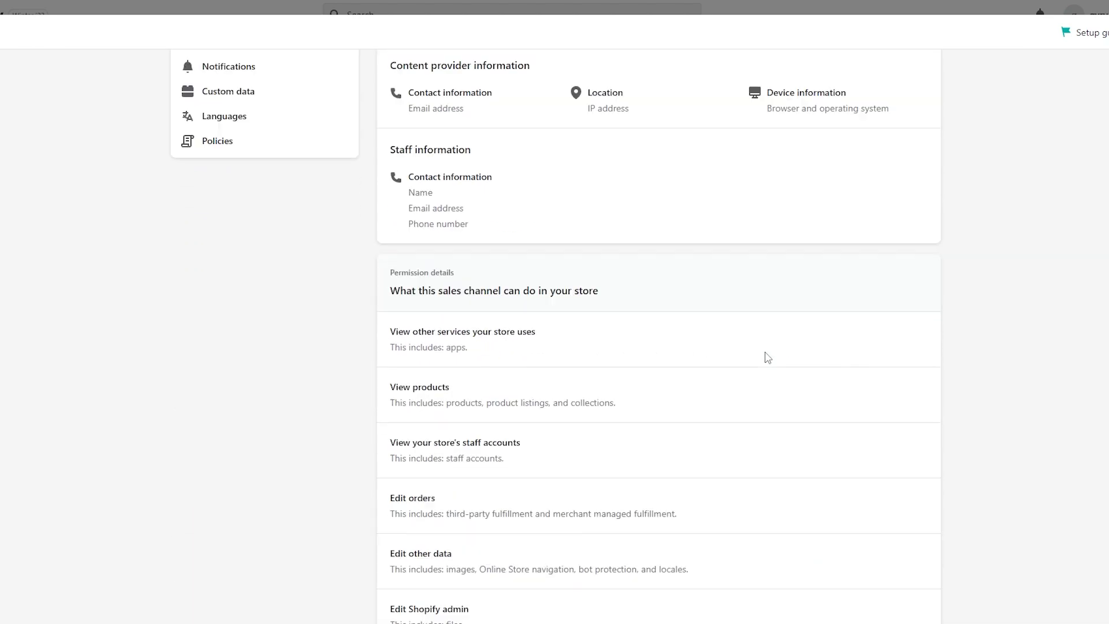
pyautogui.scroll(5, 771, 354)
pyautogui.click(898, 87)
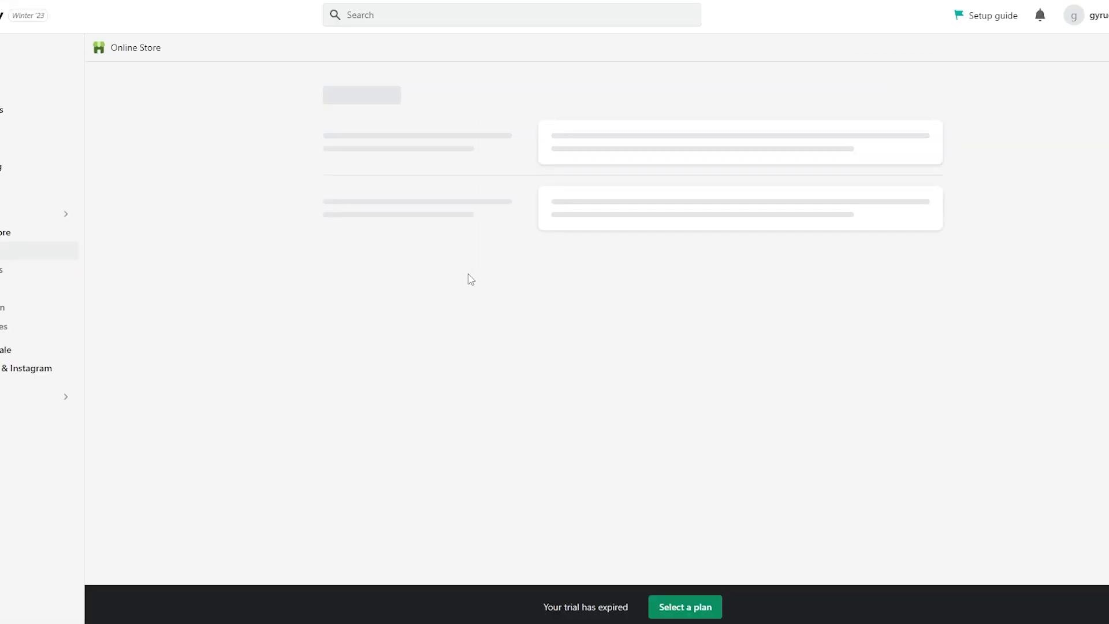
# Open the preferences of the Online Store sales channel
pyautogui.scroll(-7, 715, 297)
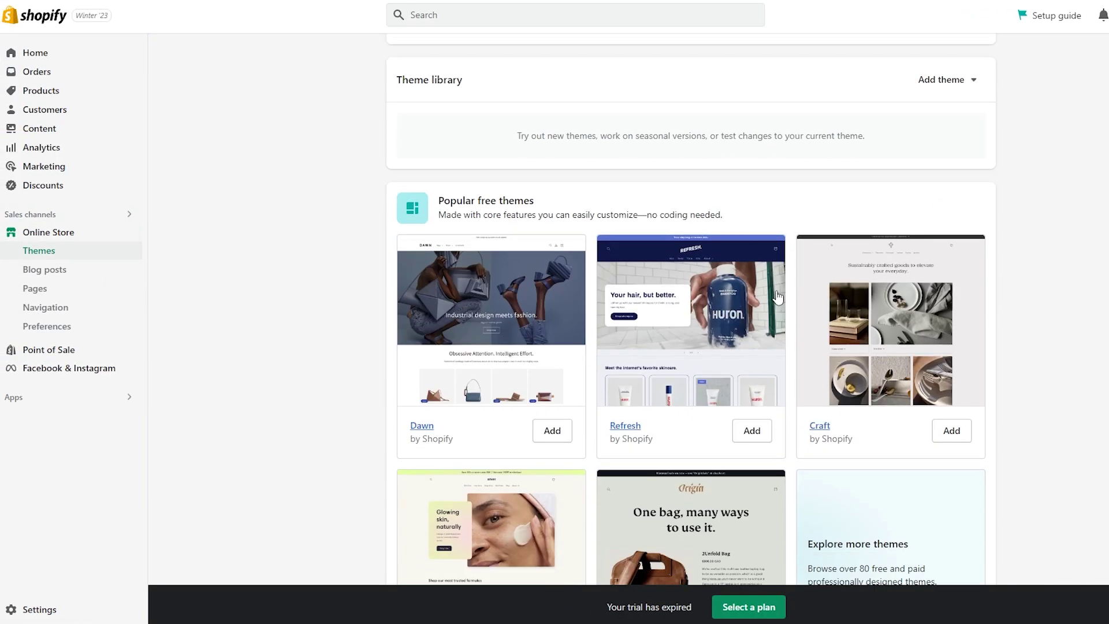
pyautogui.scroll(-3, 582, 421)
pyautogui.scroll(10, 644, 327)
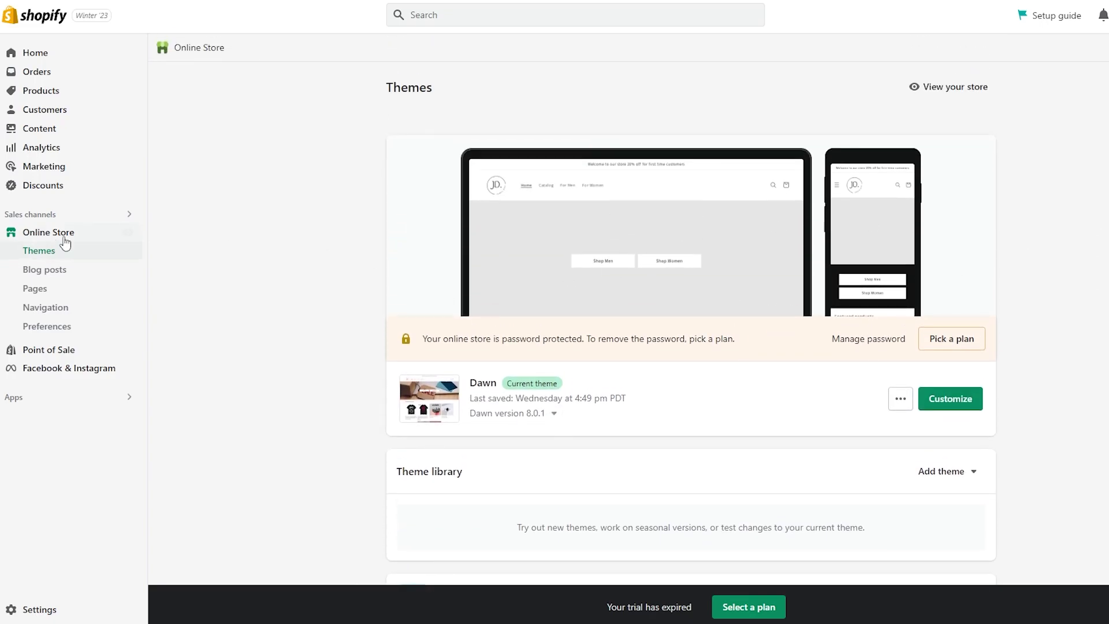
pyautogui.click(46, 327)
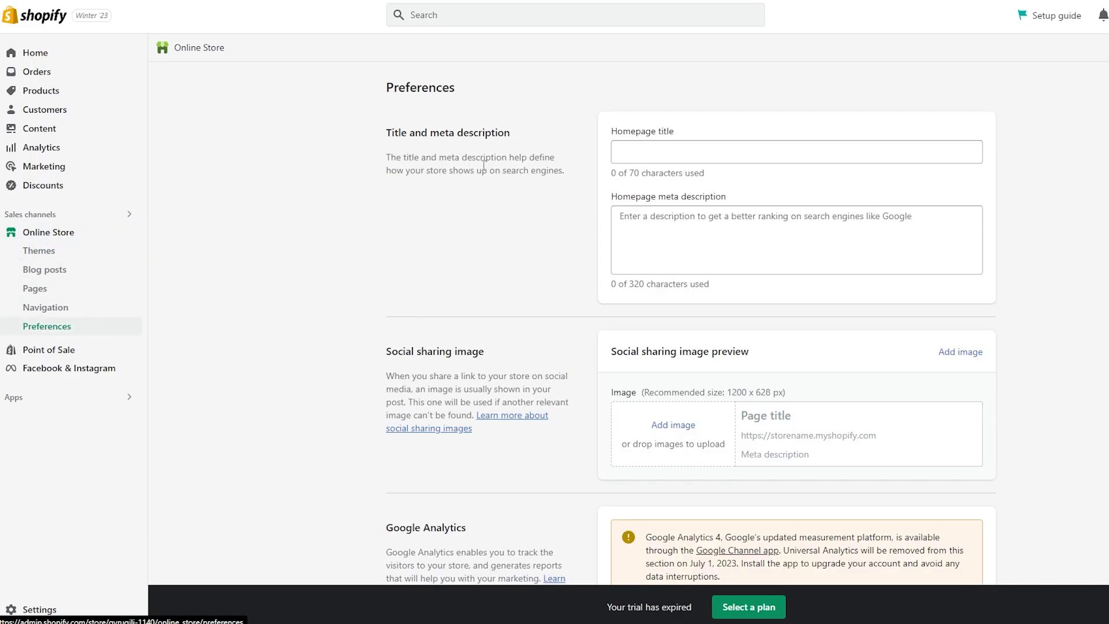
# Look through the Online Store preferences, from the title and meta description to password and spam protection
pyautogui.scroll(-3, 484, 166)
pyautogui.scroll(3, 520, 240)
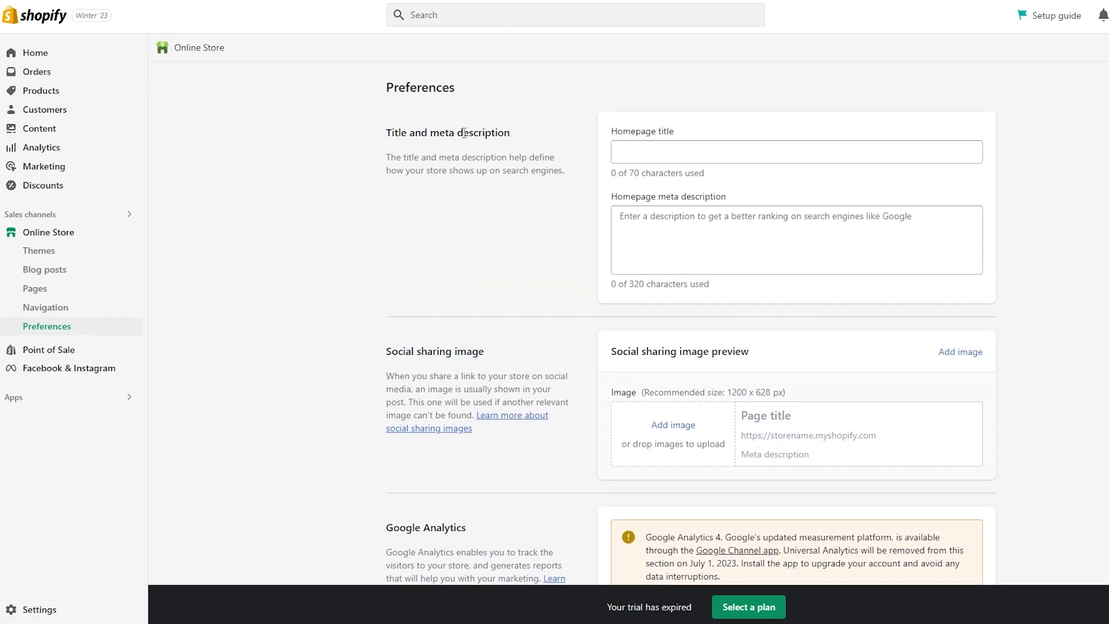
pyautogui.scroll(-2, 595, 174)
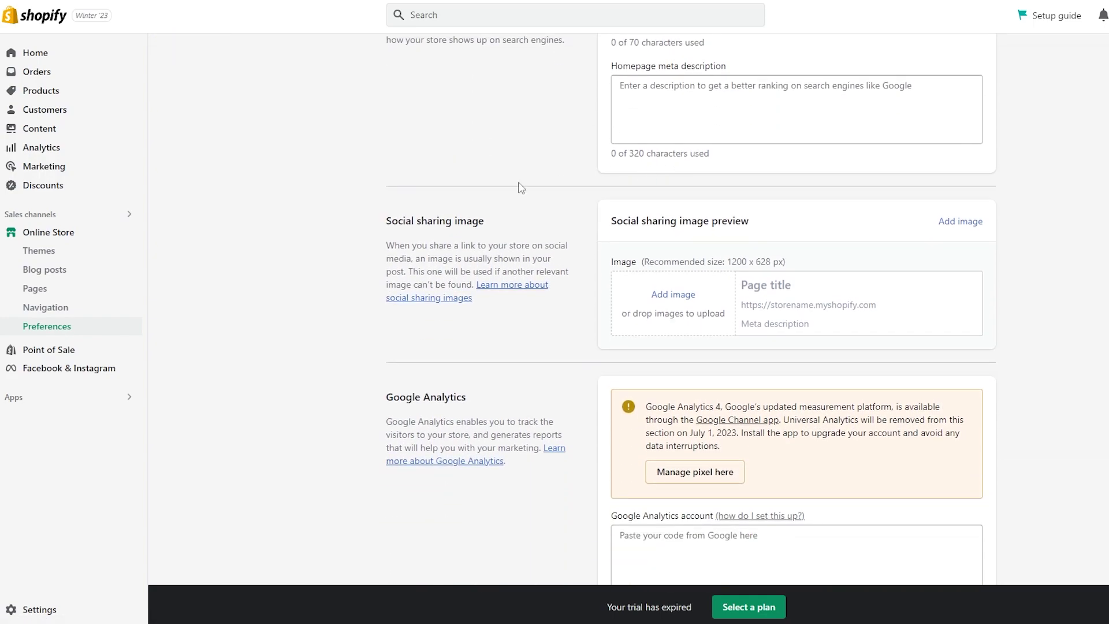
pyautogui.scroll(-2, 500, 252)
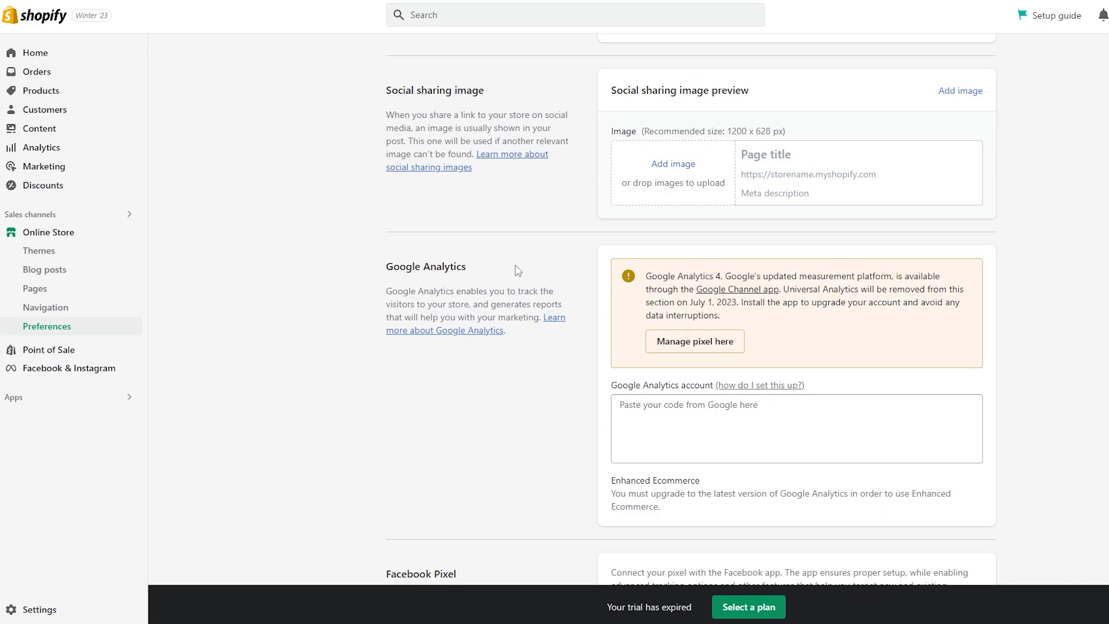
pyautogui.scroll(-6, 520, 271)
pyautogui.scroll(-1, 377, 285)
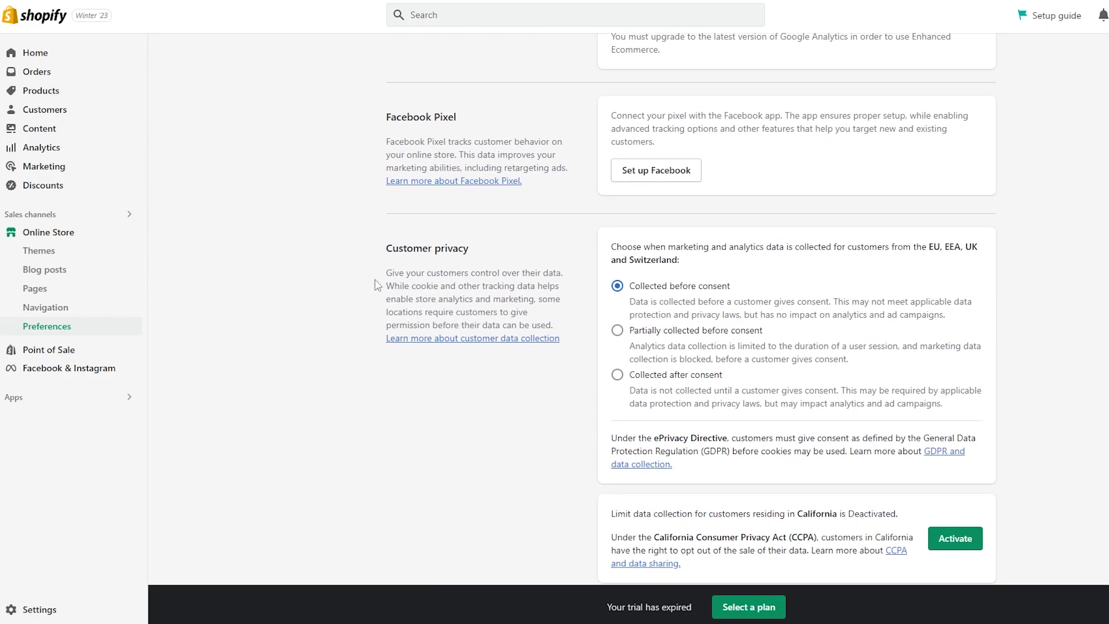
pyautogui.scroll(-6, 614, 287)
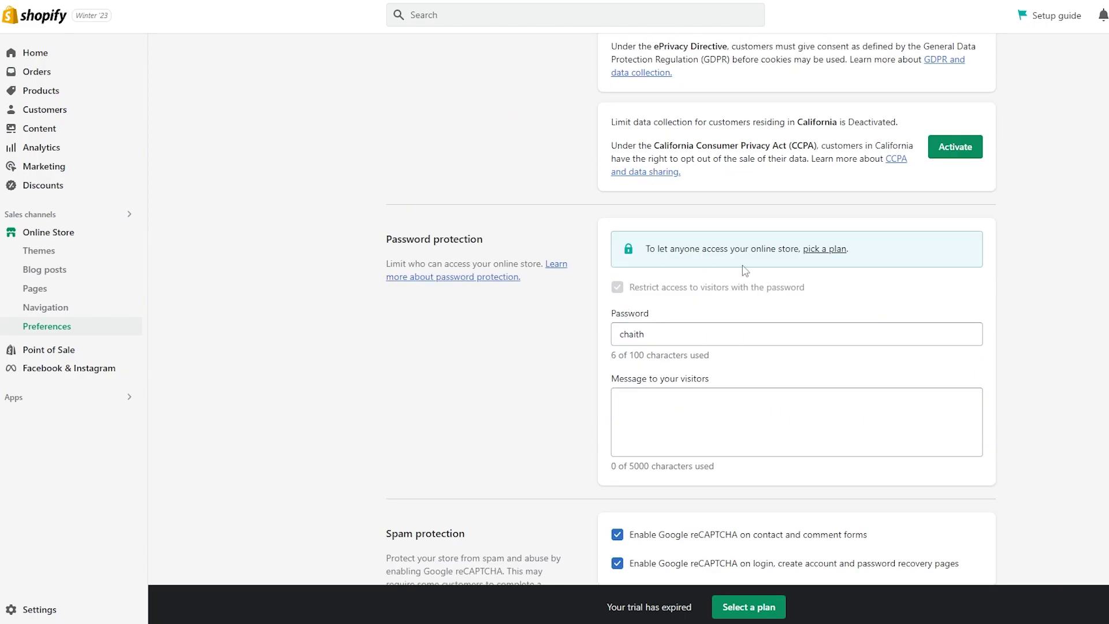
pyautogui.scroll(-2, 710, 303)
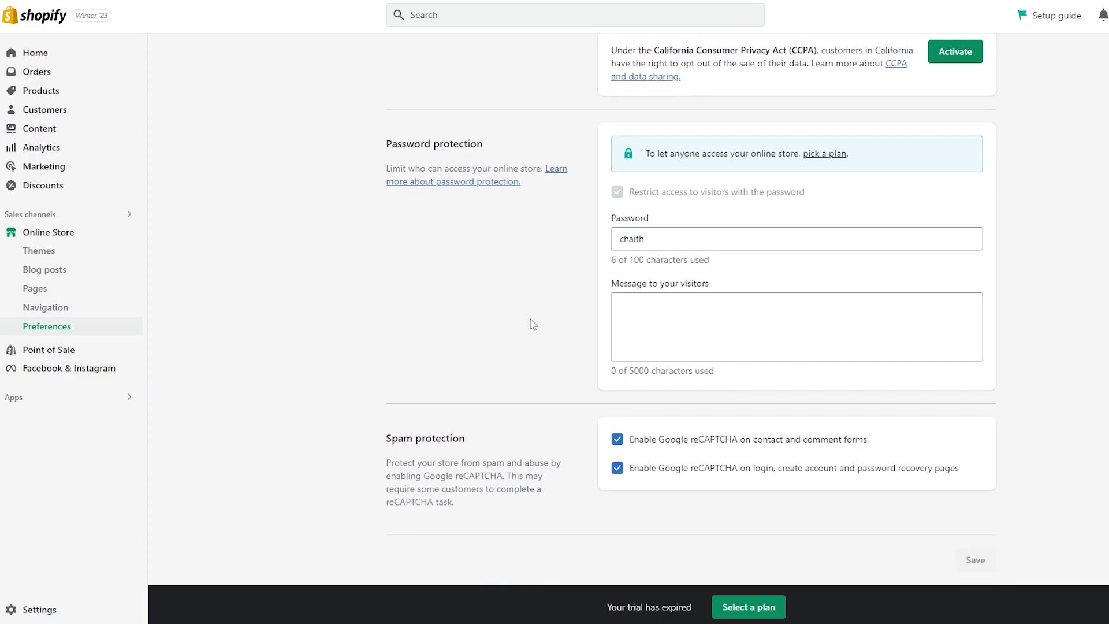
pyautogui.scroll(2, 642, 433)
pyautogui.scroll(2, 637, 431)
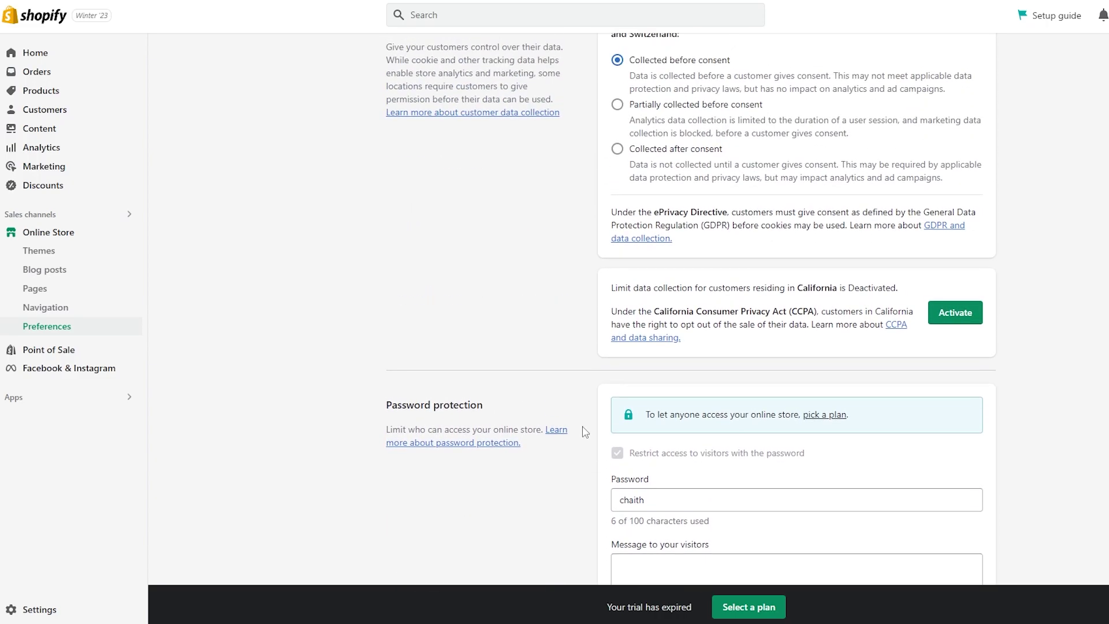
# Open the Google Channel app linked in the notice of the Google Analytics preferences section
pyautogui.scroll(10, 629, 422)
pyautogui.scroll(-1, 500, 315)
pyautogui.scroll(-3, 500, 315)
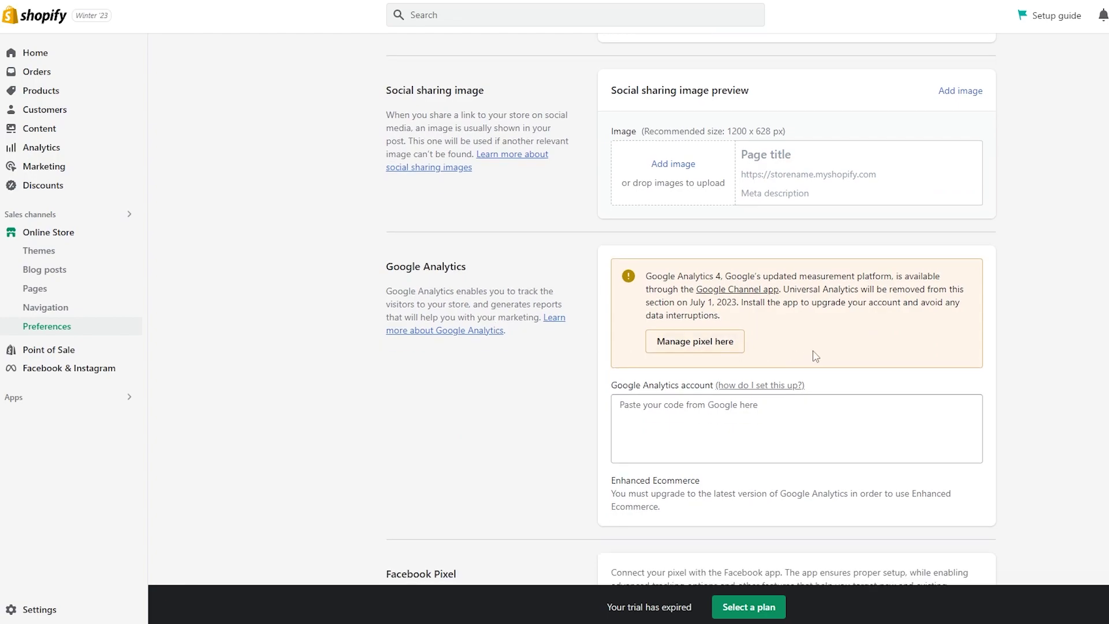
pyautogui.click(621, 409)
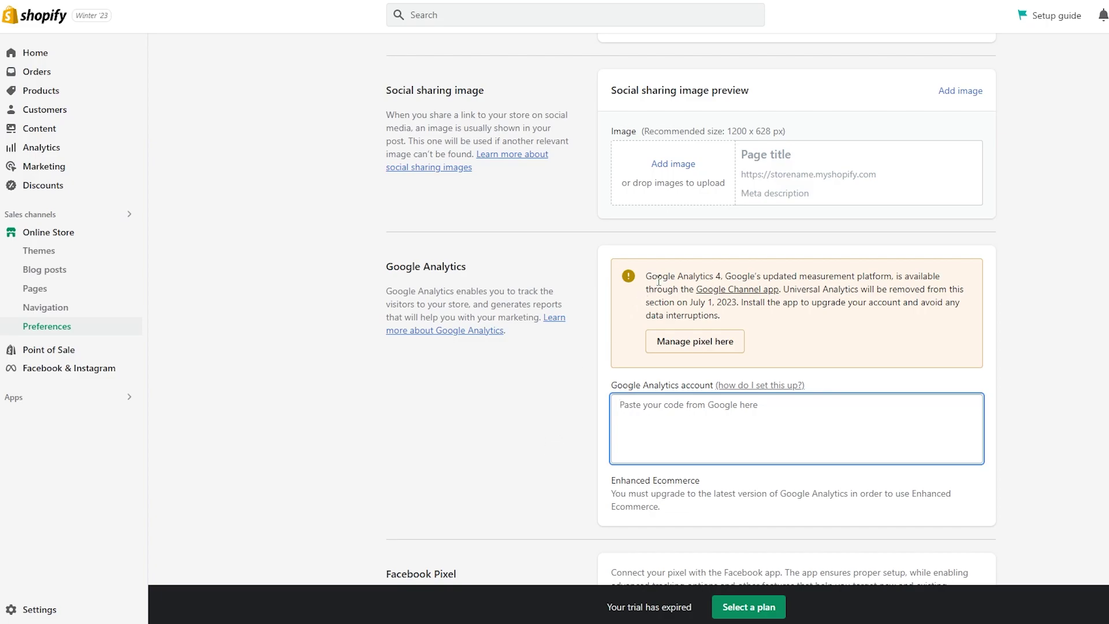
pyautogui.moveTo(653, 280); pyautogui.dragTo(670, 300)
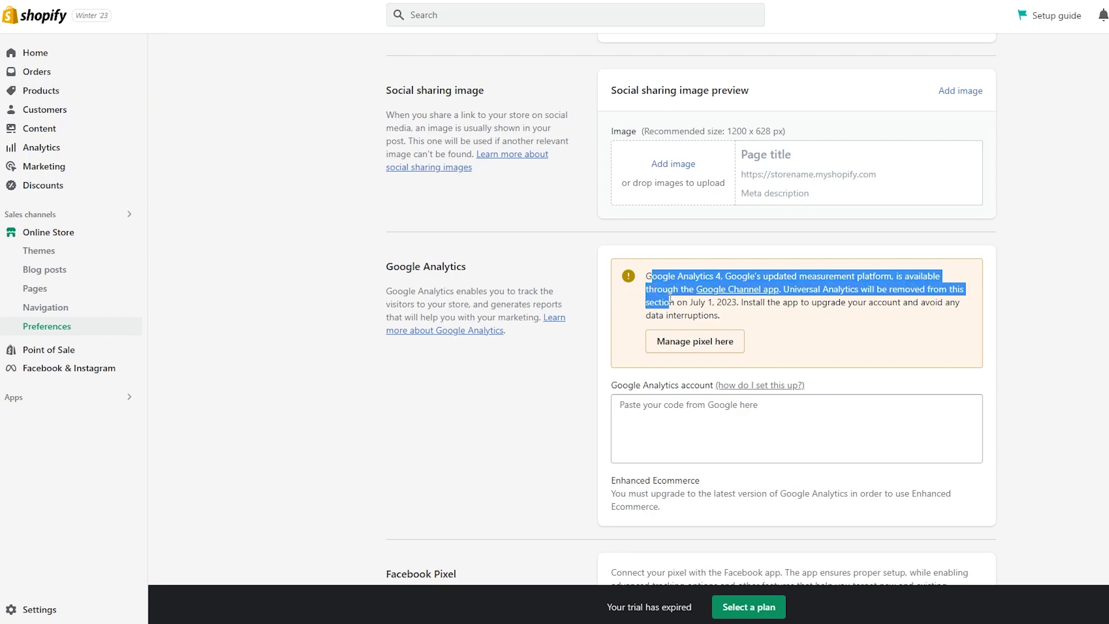
pyautogui.click(812, 474)
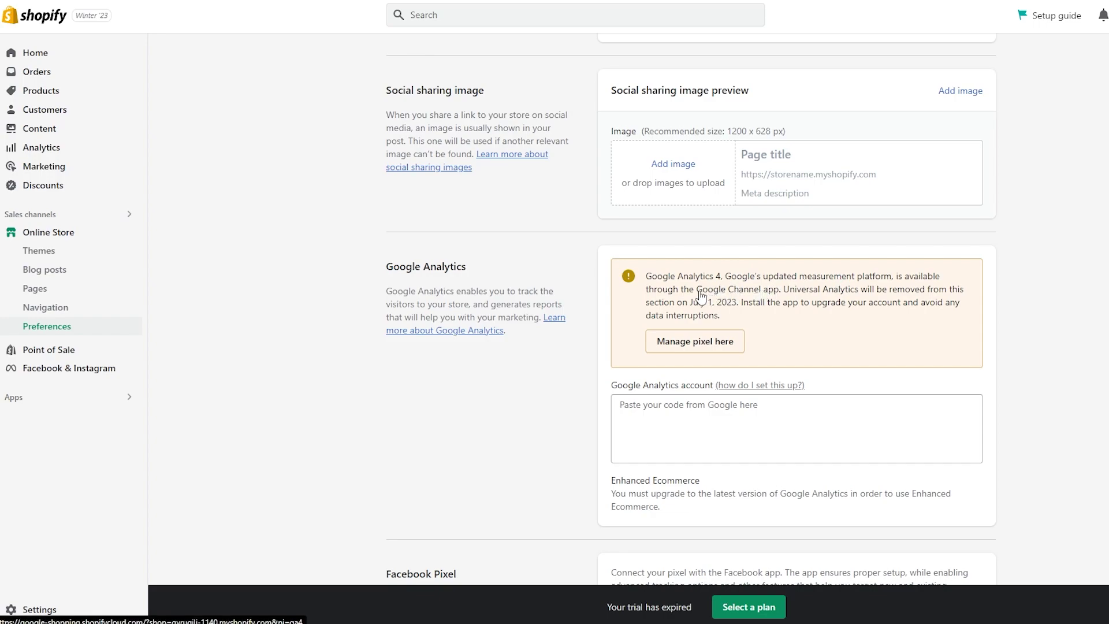
pyautogui.click(732, 299)
# Add the Google sales channel to the store and connect a Google account for Google Analytics 4
pyautogui.scroll(-10, 790, 212)
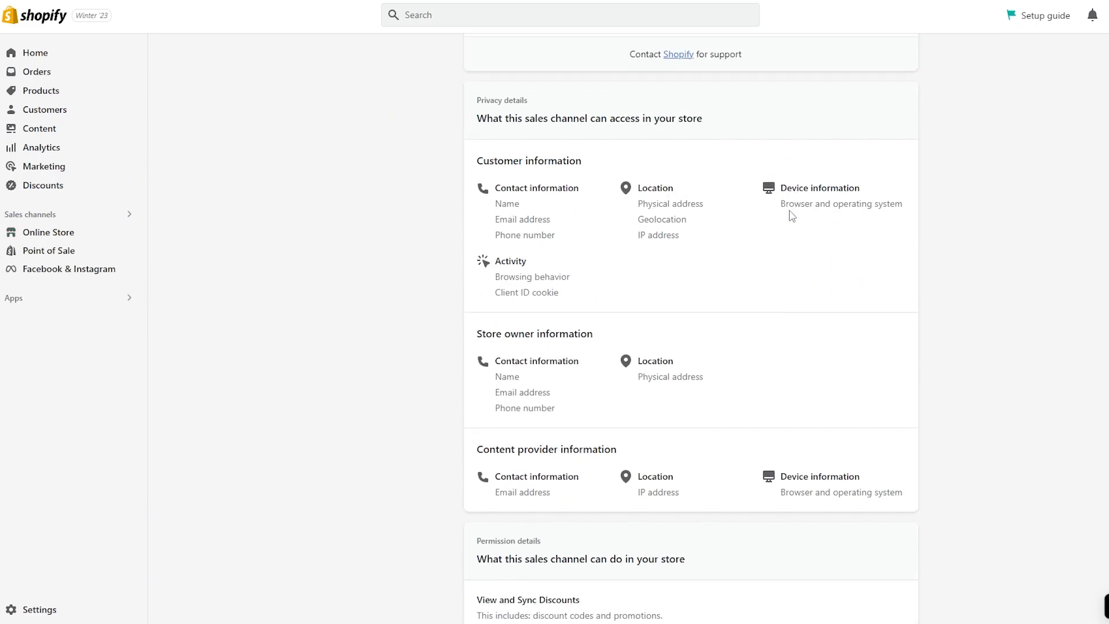
pyautogui.scroll(-2, 809, 335)
pyautogui.scroll(12, 798, 352)
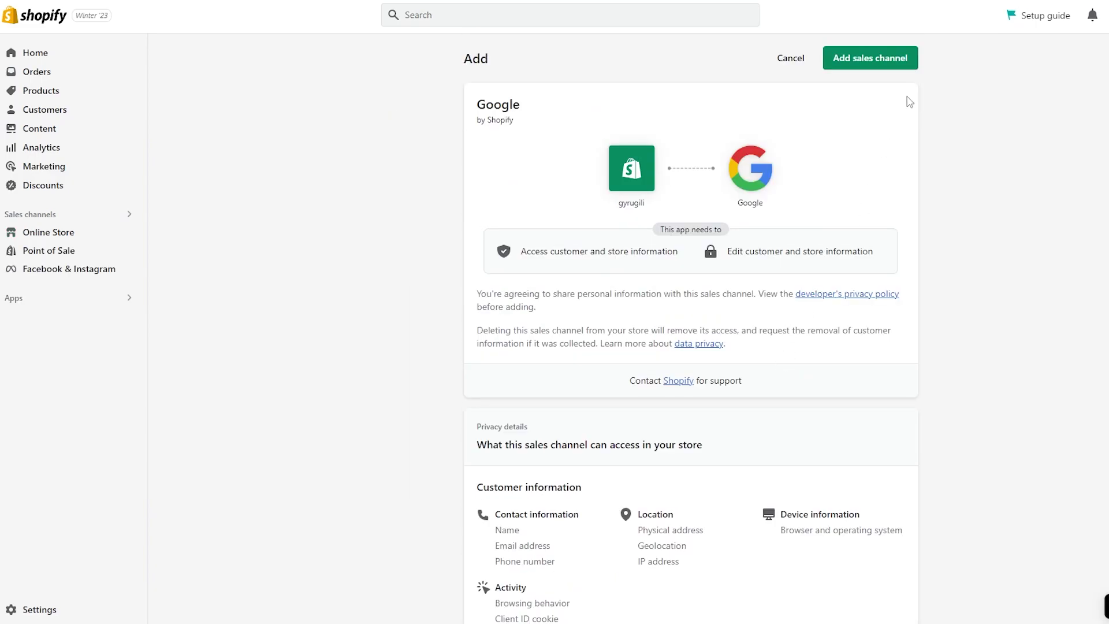
pyautogui.click(883, 67)
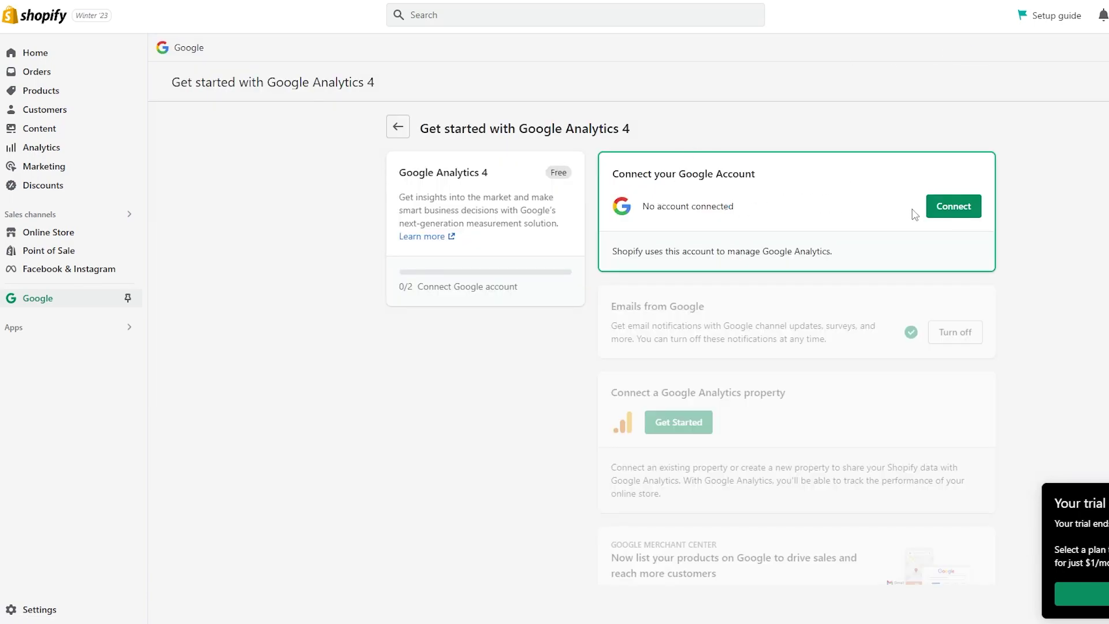
pyautogui.click(956, 208)
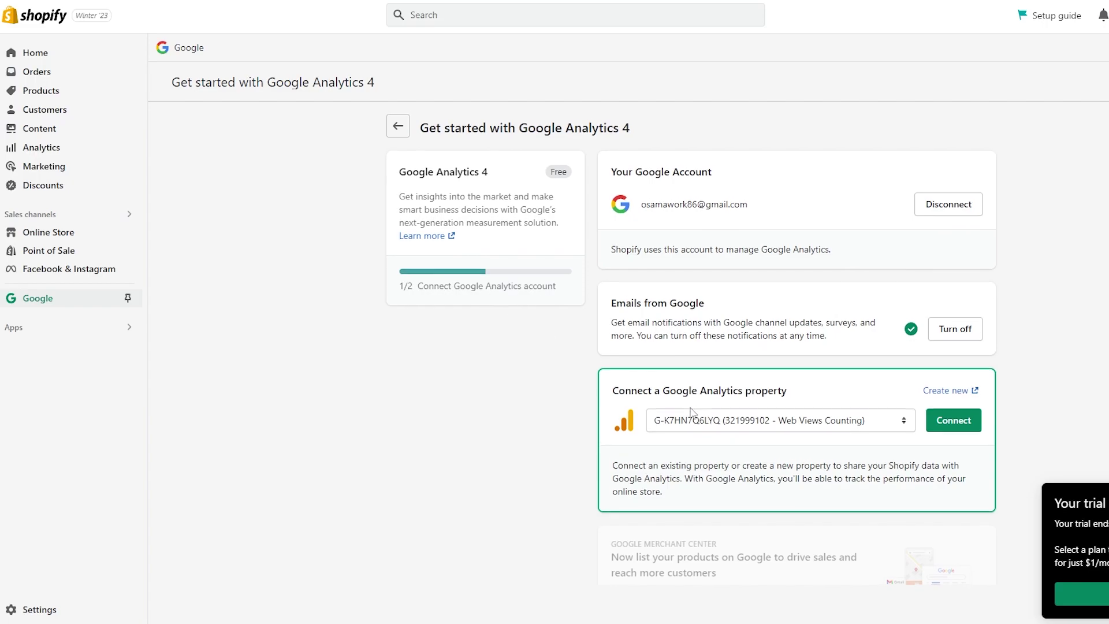
# Check which Google Analytics properties can be connected and view the Analytics site linked for creating a new property
pyautogui.scroll(-2, 642, 333)
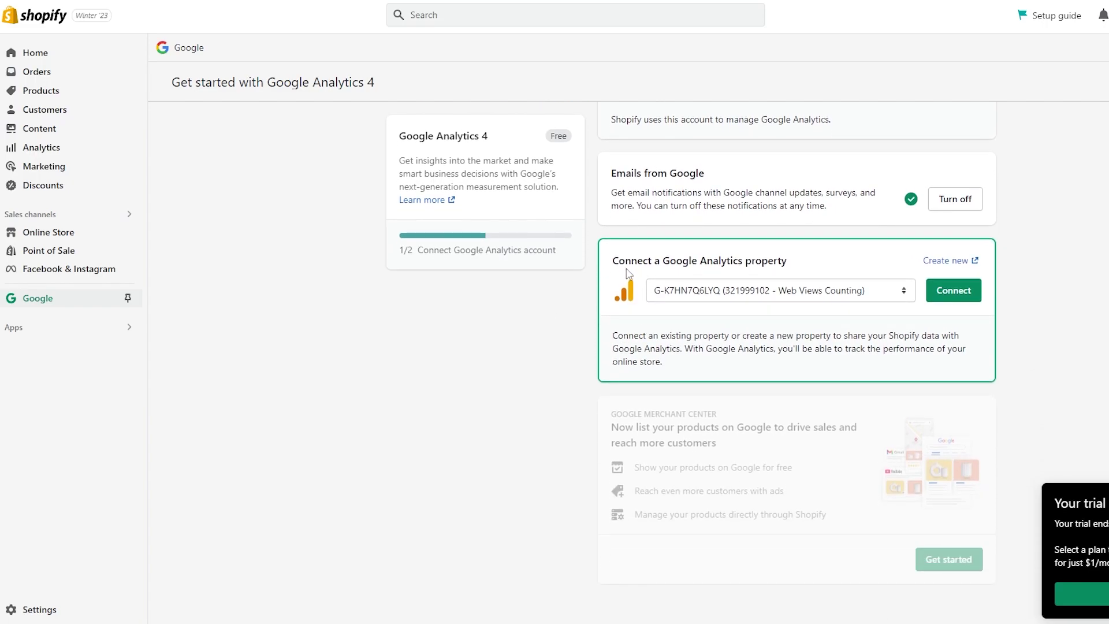
pyautogui.click(830, 295)
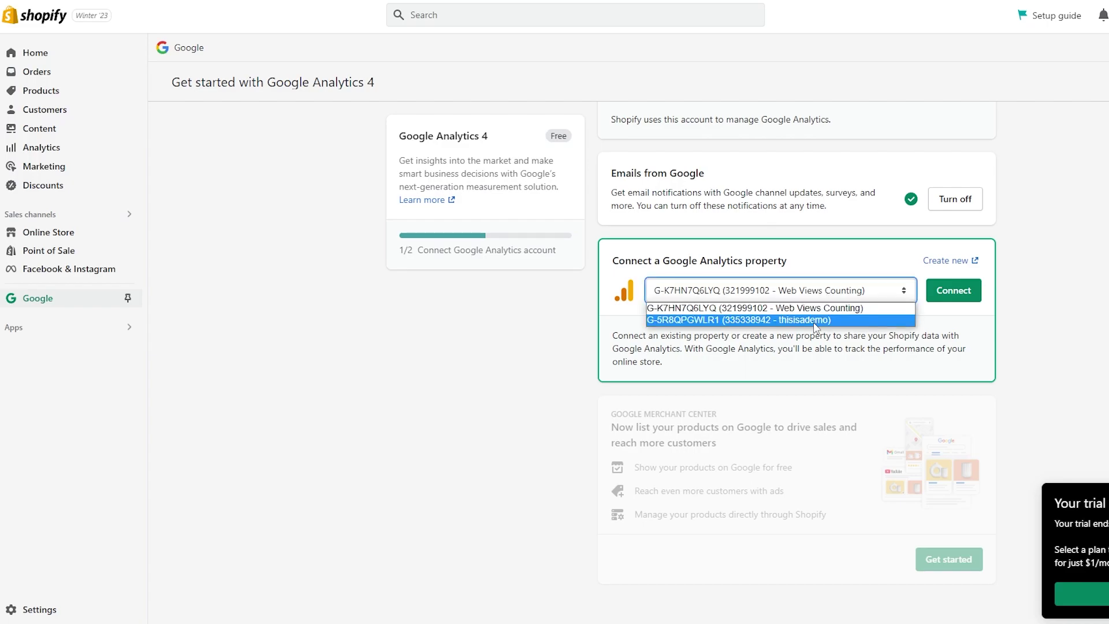
pyautogui.click(849, 289)
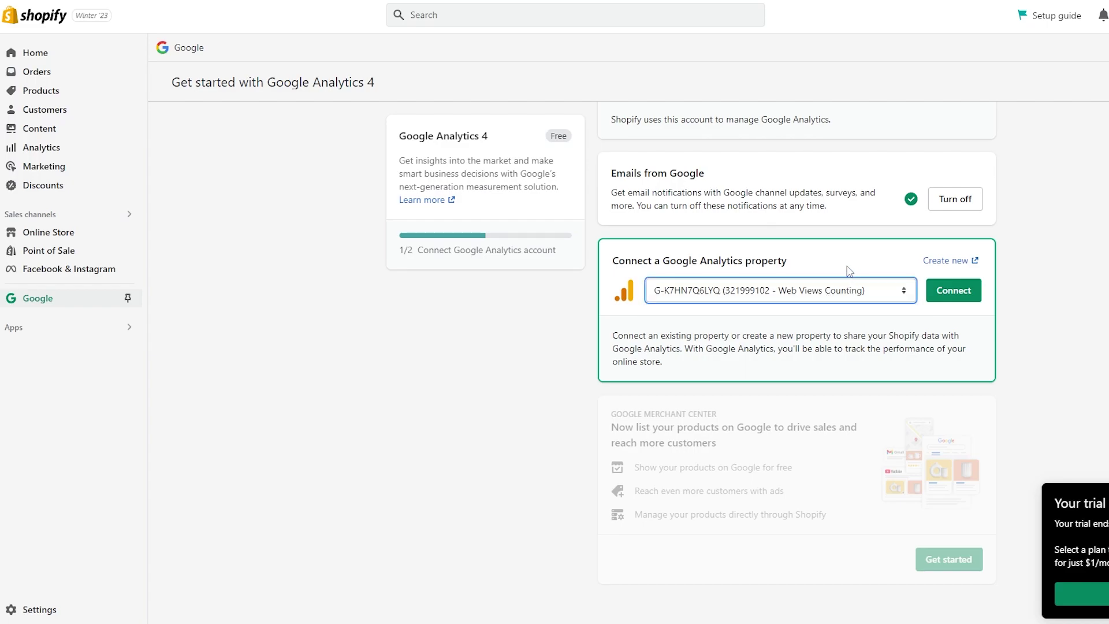
pyautogui.click(929, 261)
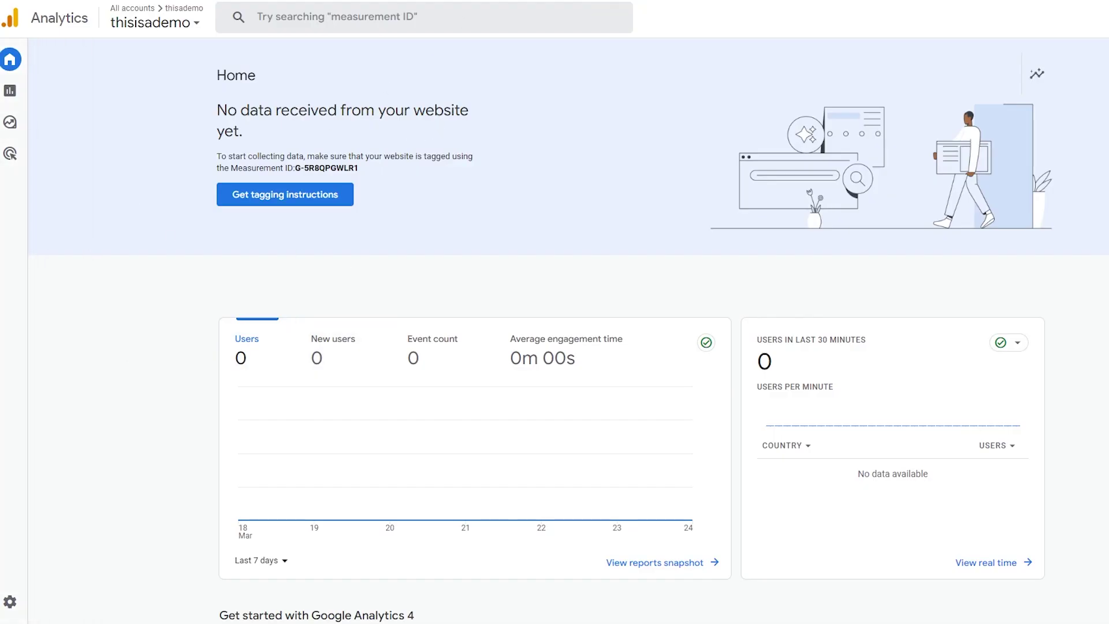
pyautogui.hotkey('ctrl', 'w')
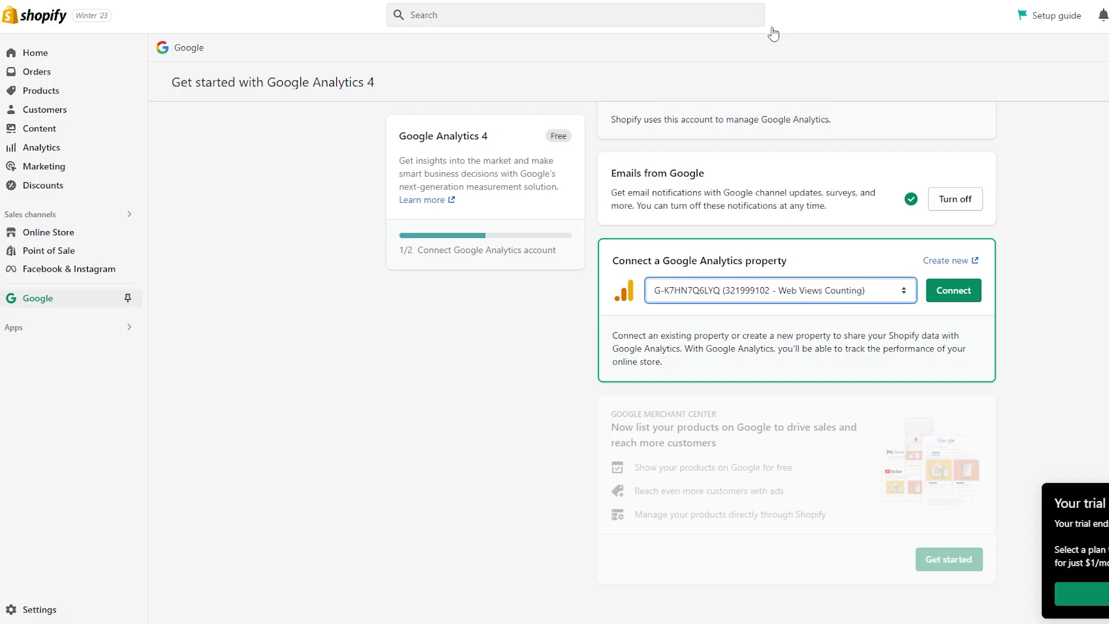
# Open the site linked for creating a new property and read the Analytics Help article on switching to Google Analytics 4
pyautogui.click(945, 262)
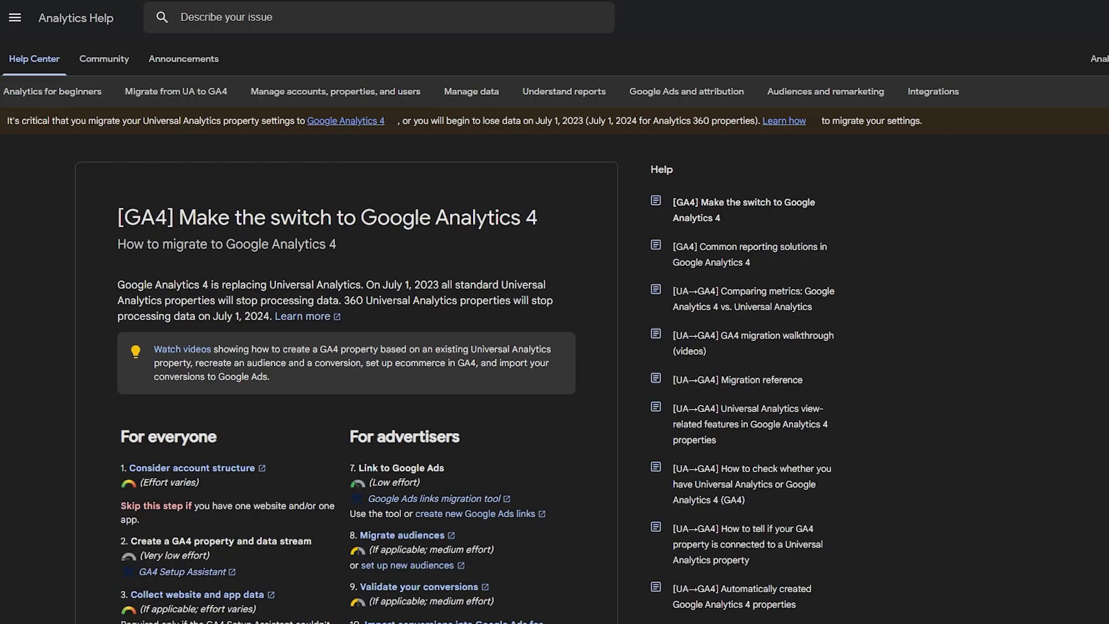
pyautogui.scroll(-3, 538, 331)
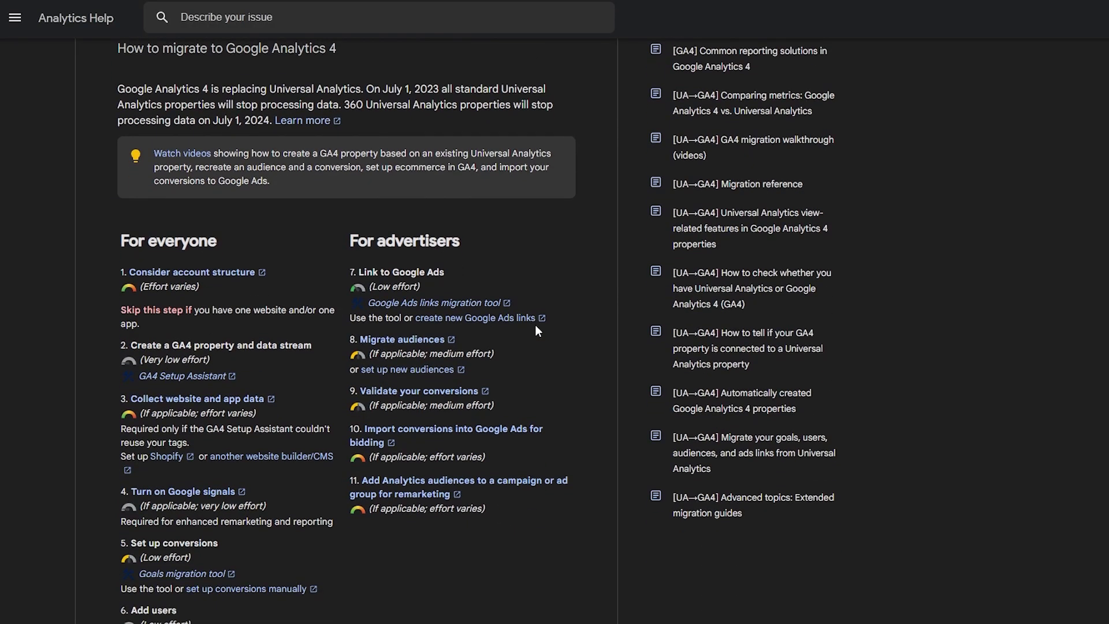
pyautogui.scroll(-8, 314, 242)
pyautogui.scroll(10, 313, 241)
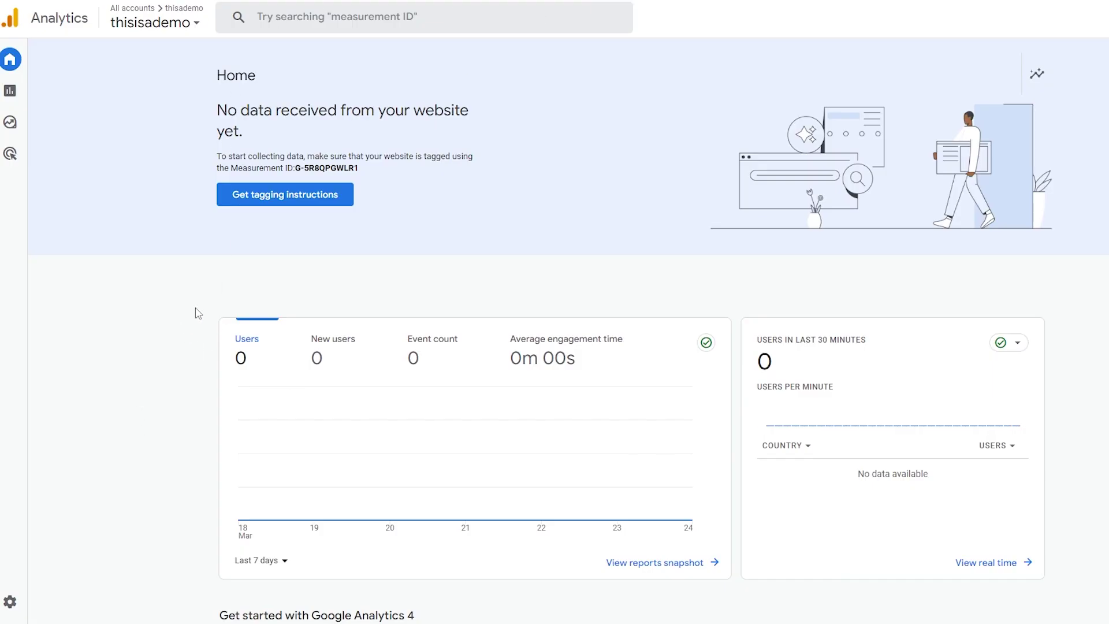
# Start a new property from the Google Analytics admin settings of the thisademo account and name it Shopify
pyautogui.click(173, 23)
pyautogui.click(96, 457)
pyautogui.click(12, 605)
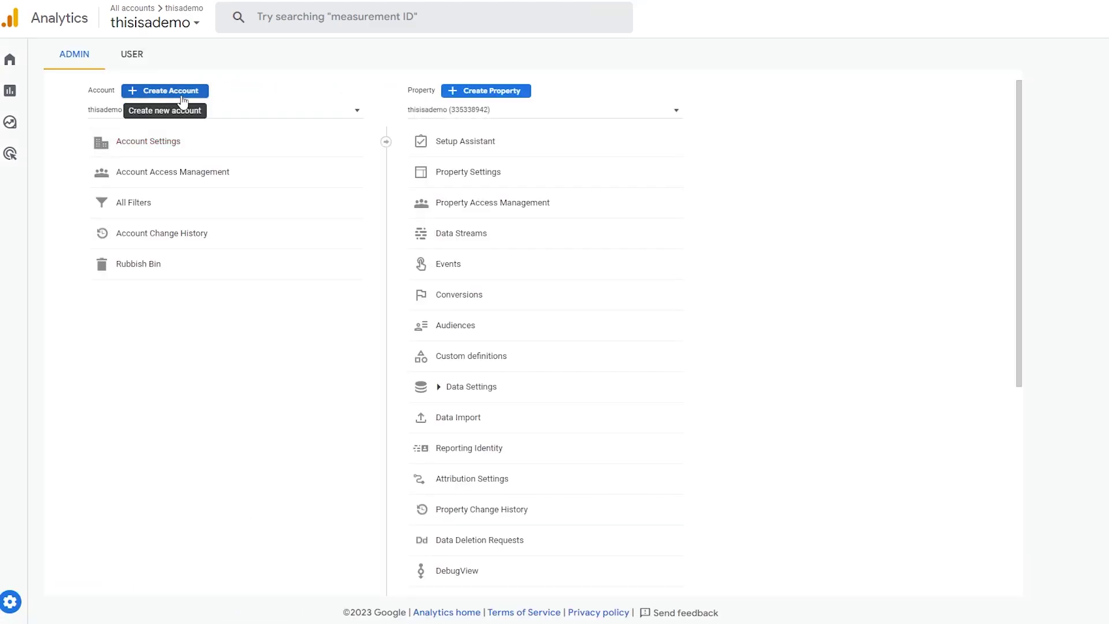
pyautogui.click(480, 90)
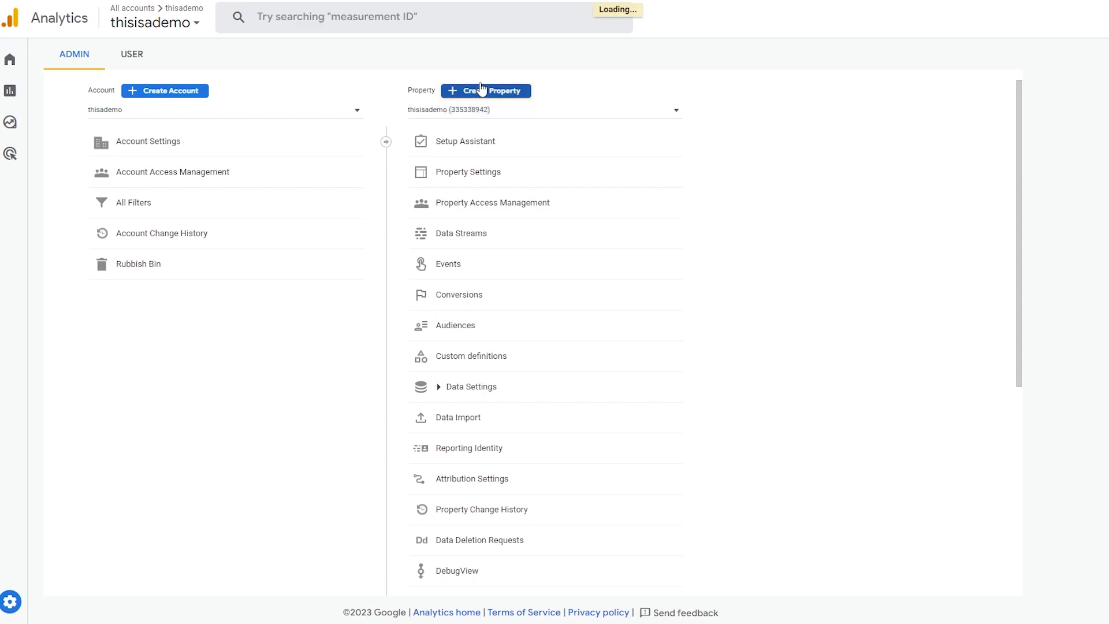
pyautogui.click(182, 287)
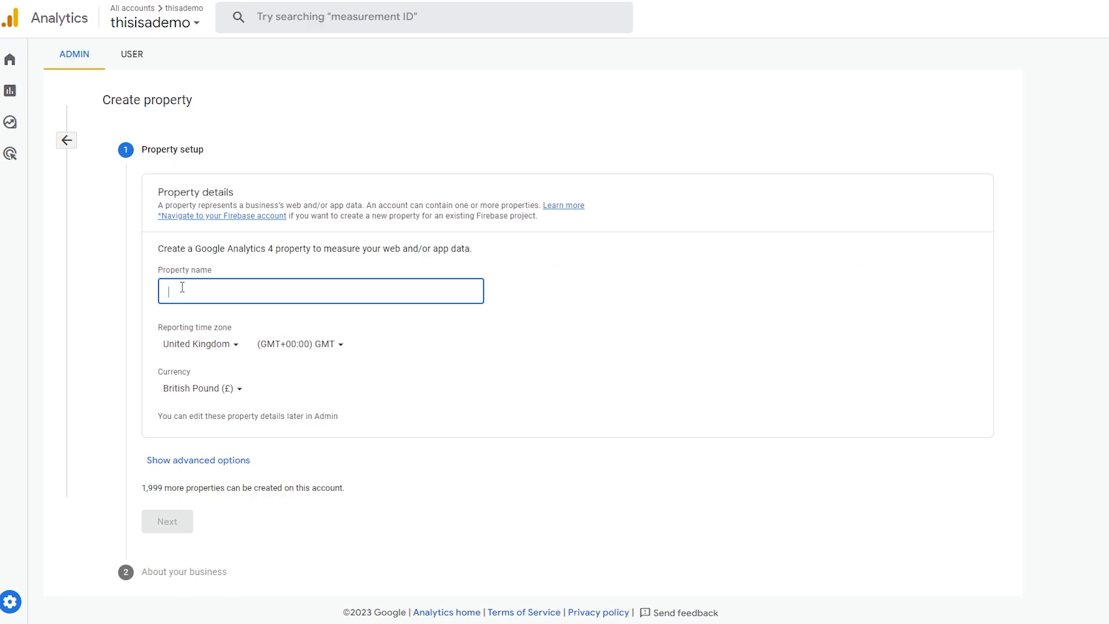
pyautogui.write('Shopify')
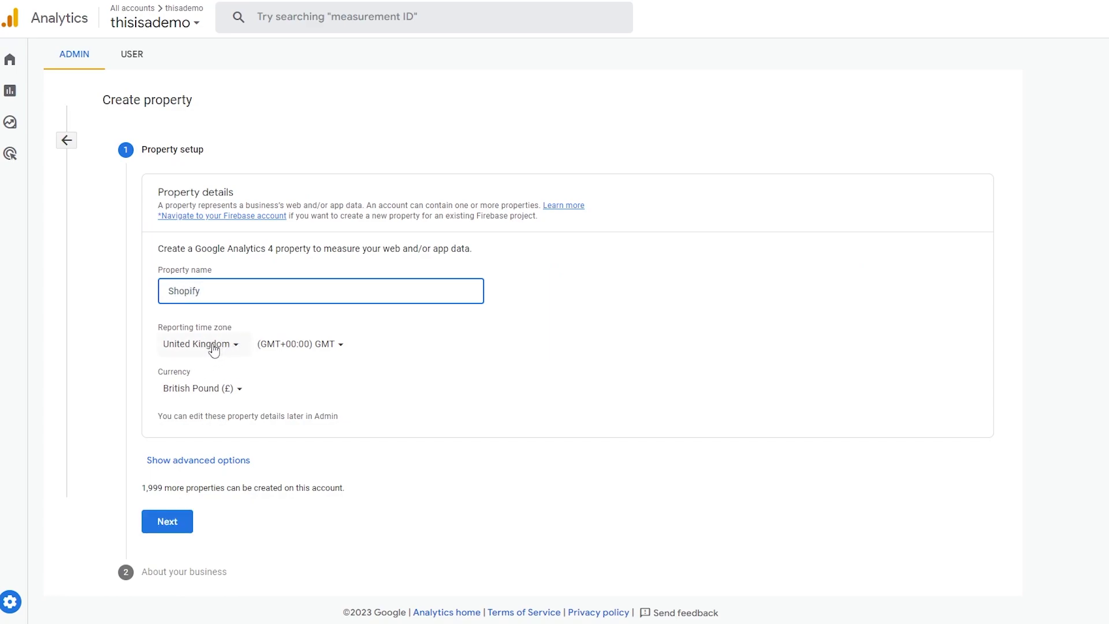
# Set the property's reporting time zone country to United States and its currency to US Dollar, and continue to the business information
pyautogui.click(199, 392)
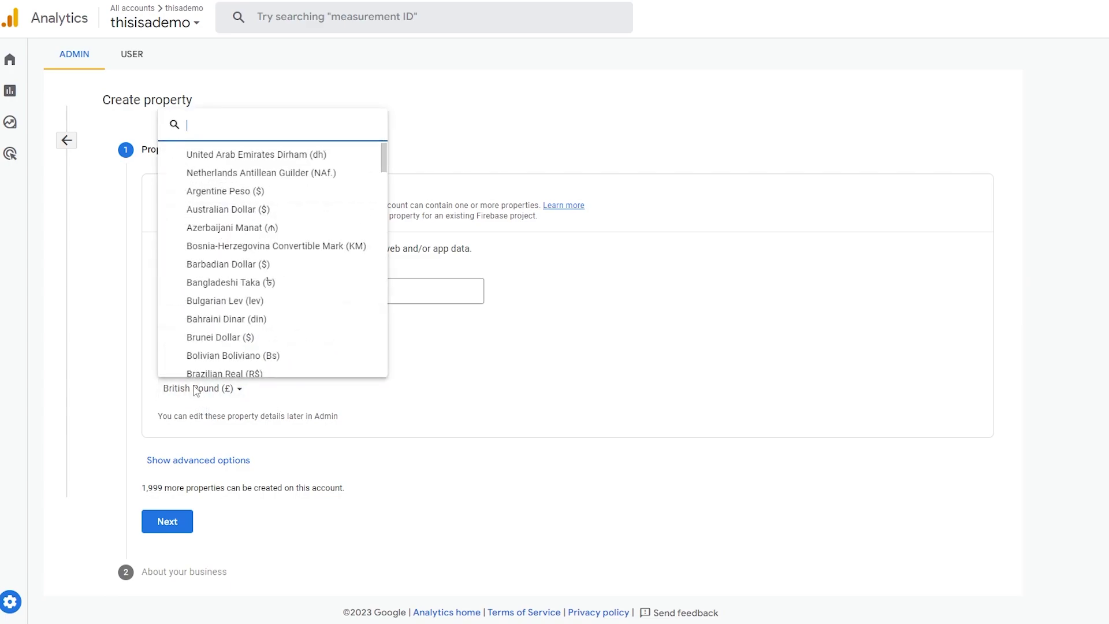
pyautogui.click(234, 156)
pyautogui.click(237, 344)
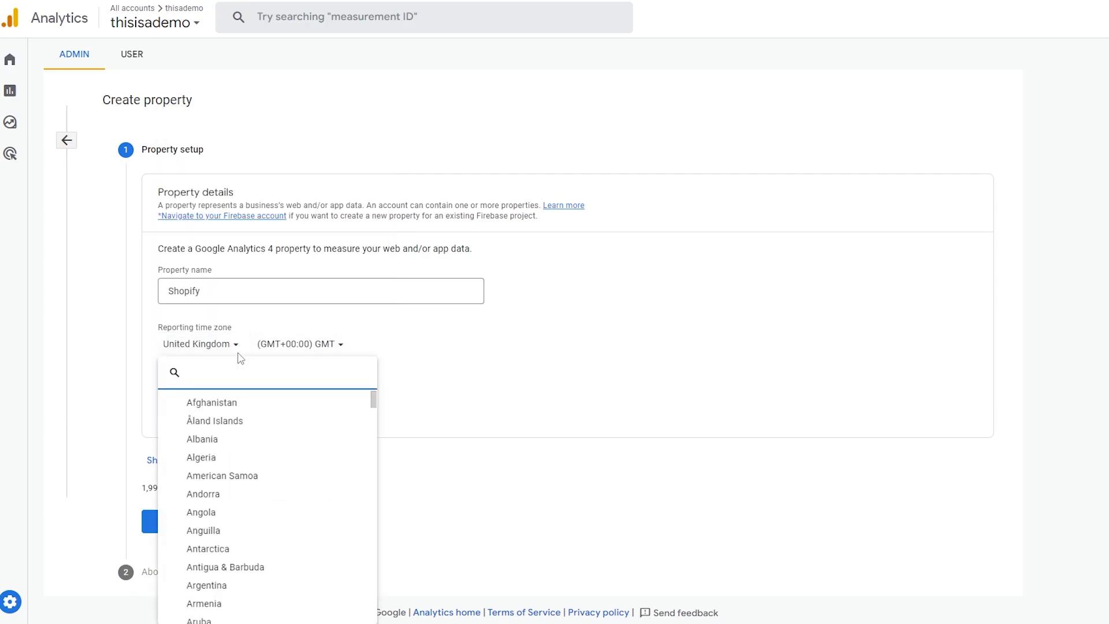
pyautogui.click(218, 493)
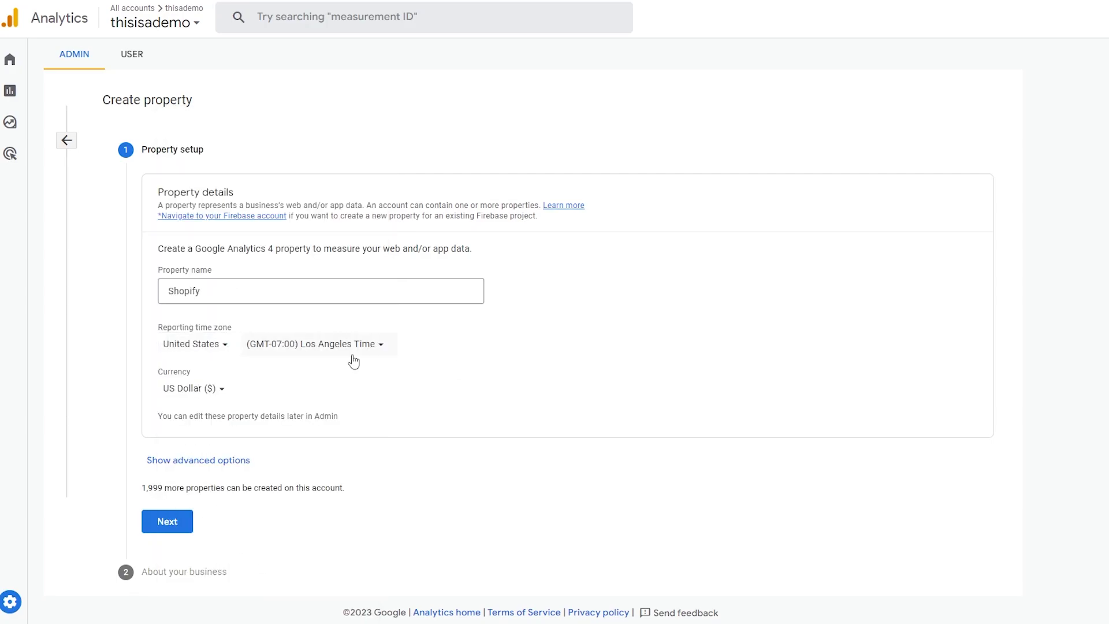
pyautogui.click(188, 523)
# Choose Shopping as the industry category and Small, 1 to 10 employees, as the business size
pyautogui.scroll(-2, 240, 447)
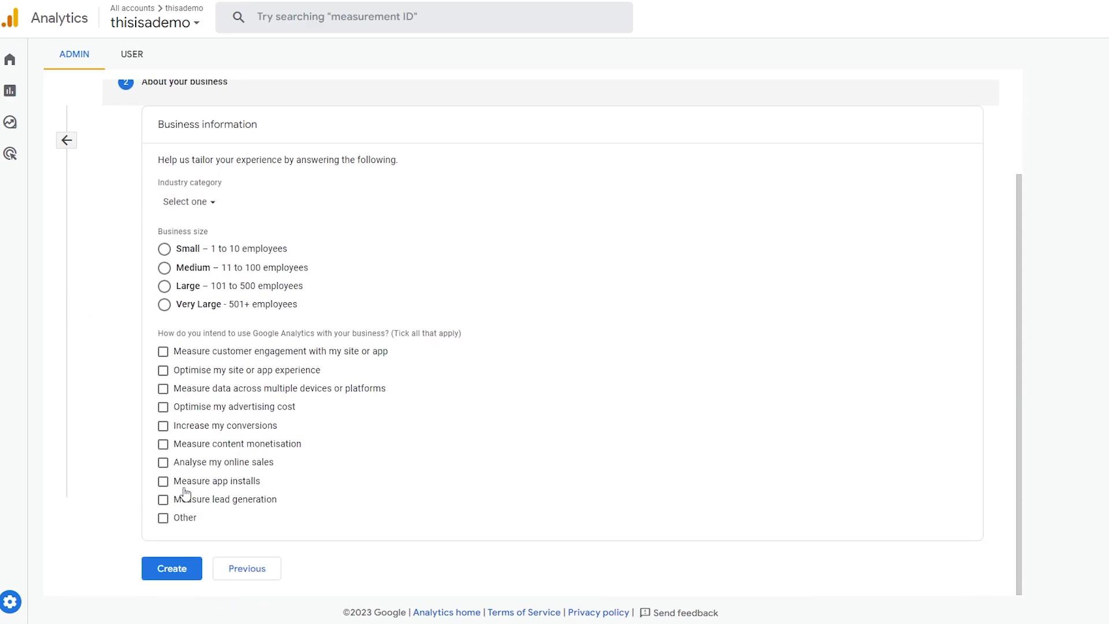
pyautogui.click(222, 211)
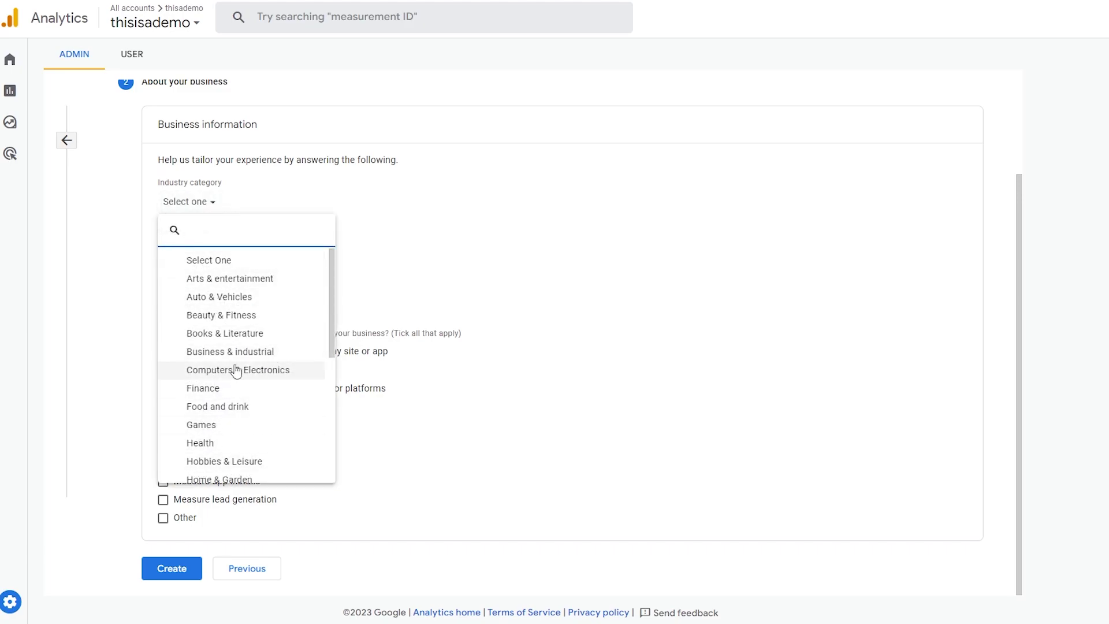
pyautogui.scroll(-5, 284, 334)
pyautogui.click(190, 394)
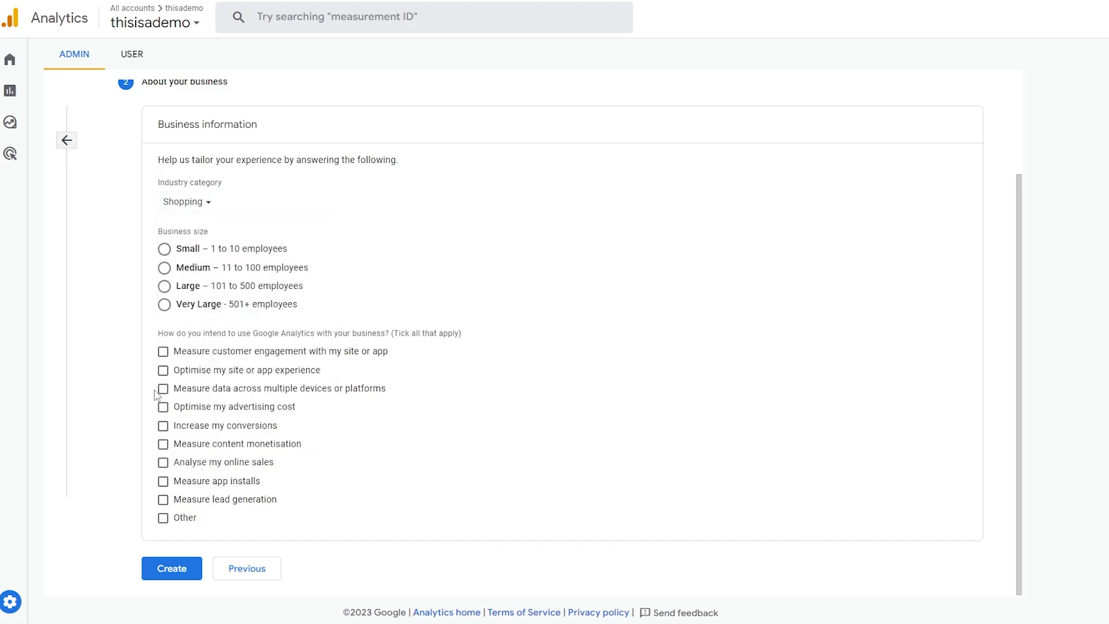
pyautogui.click(163, 250)
# Tick measuring customer engagement, increasing conversions and measuring content monetisation as intended uses, and create the property
pyautogui.click(224, 353)
pyautogui.click(195, 428)
pyautogui.click(191, 447)
pyautogui.scroll(2, 219, 501)
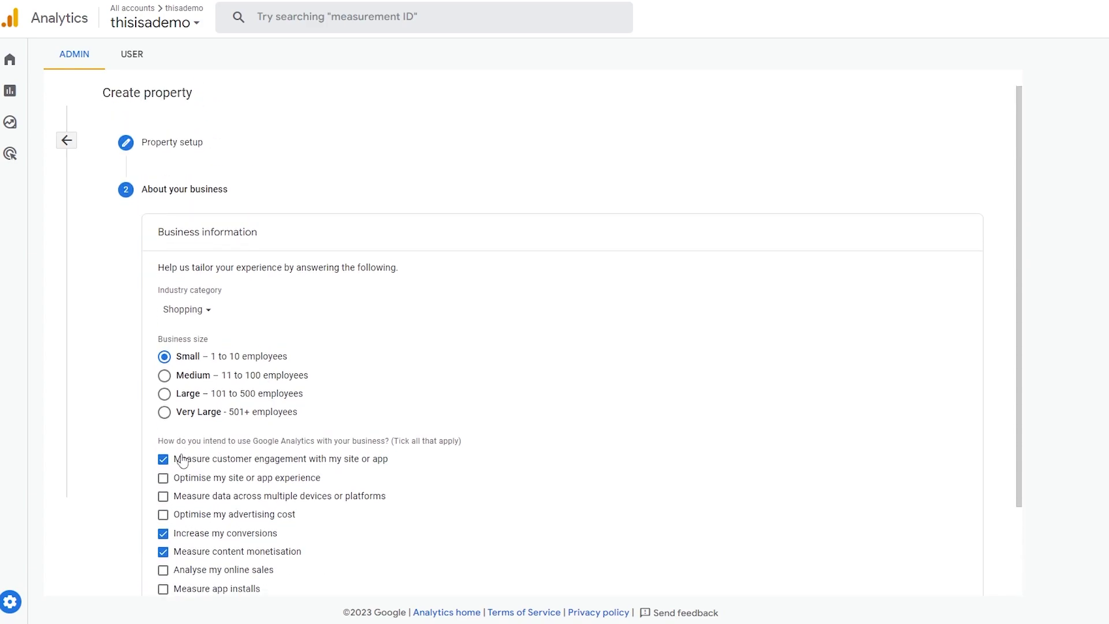
pyautogui.scroll(-2, 179, 460)
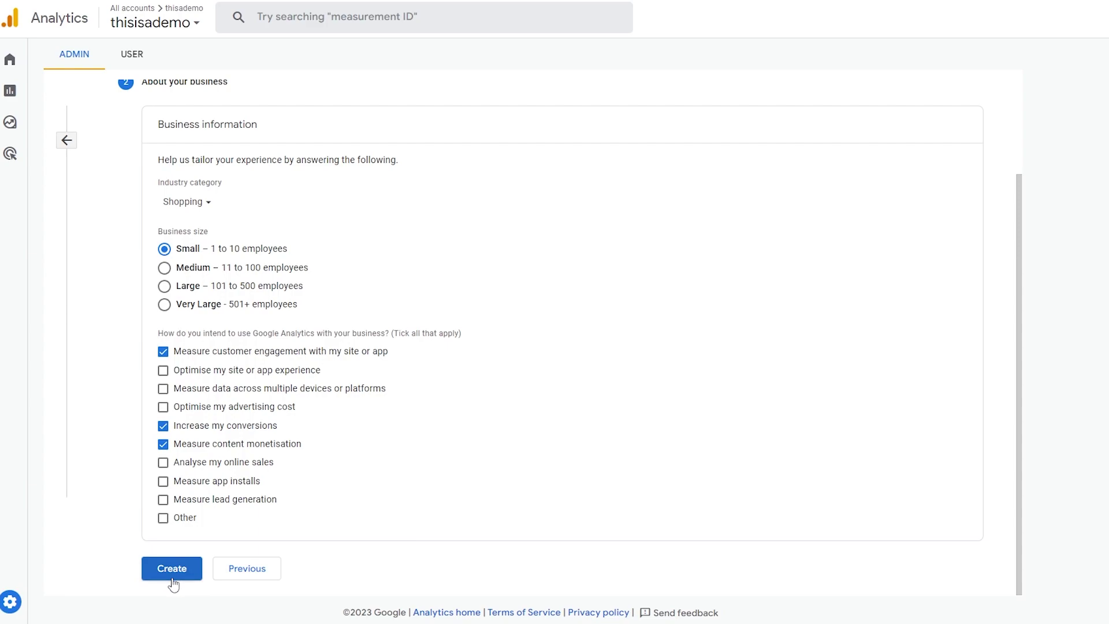
pyautogui.click(173, 585)
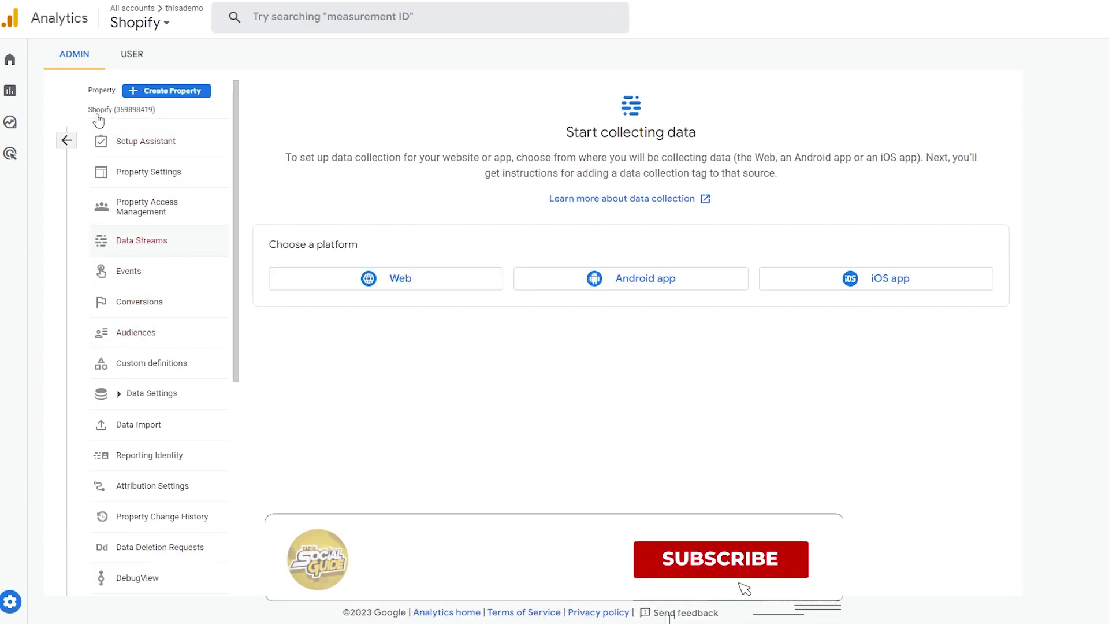
# Start another property and set its advanced options to create a Universal Analytics property only
pyautogui.scroll(-5, 168, 478)
pyautogui.scroll(4, 171, 489)
pyautogui.scroll(2, 133, 174)
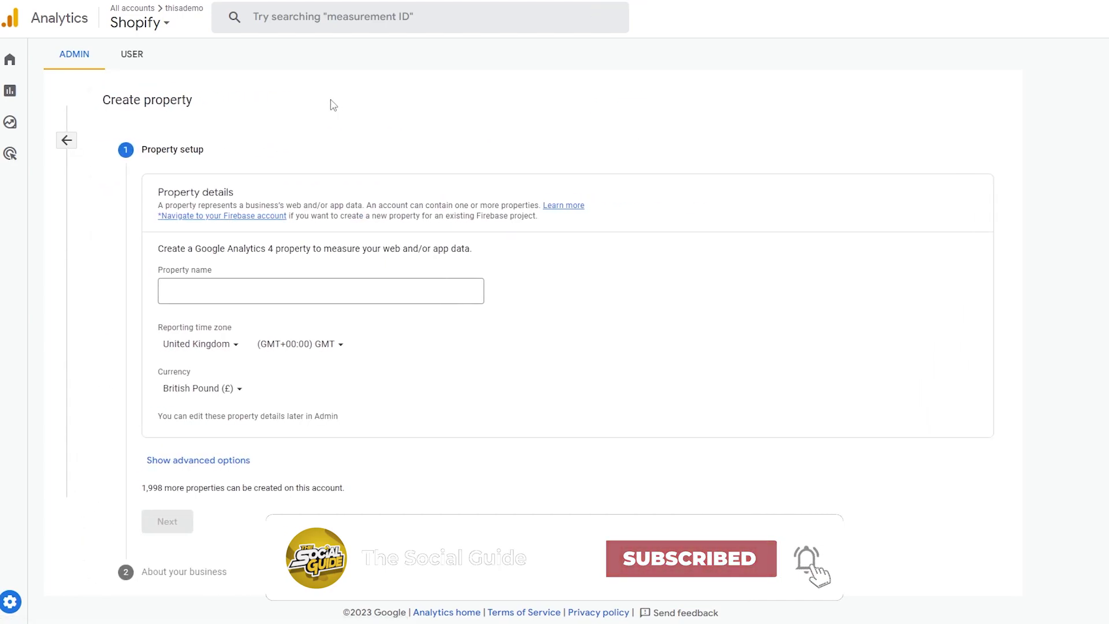
pyautogui.click(234, 461)
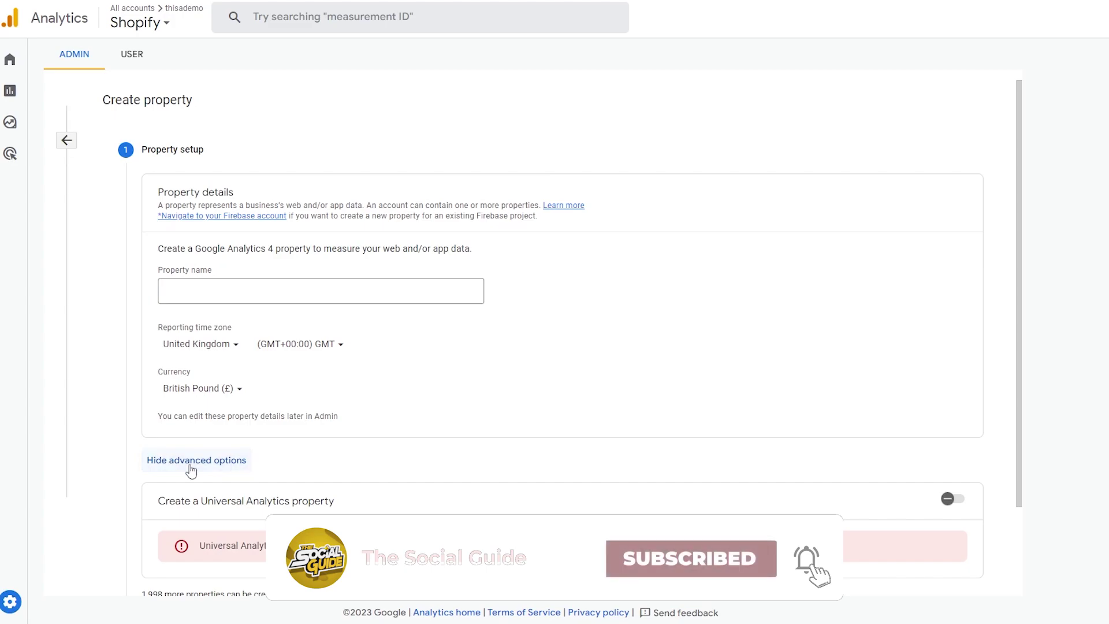
pyautogui.scroll(-2, 226, 468)
pyautogui.moveTo(158, 394); pyautogui.dragTo(342, 398)
pyautogui.click(349, 401)
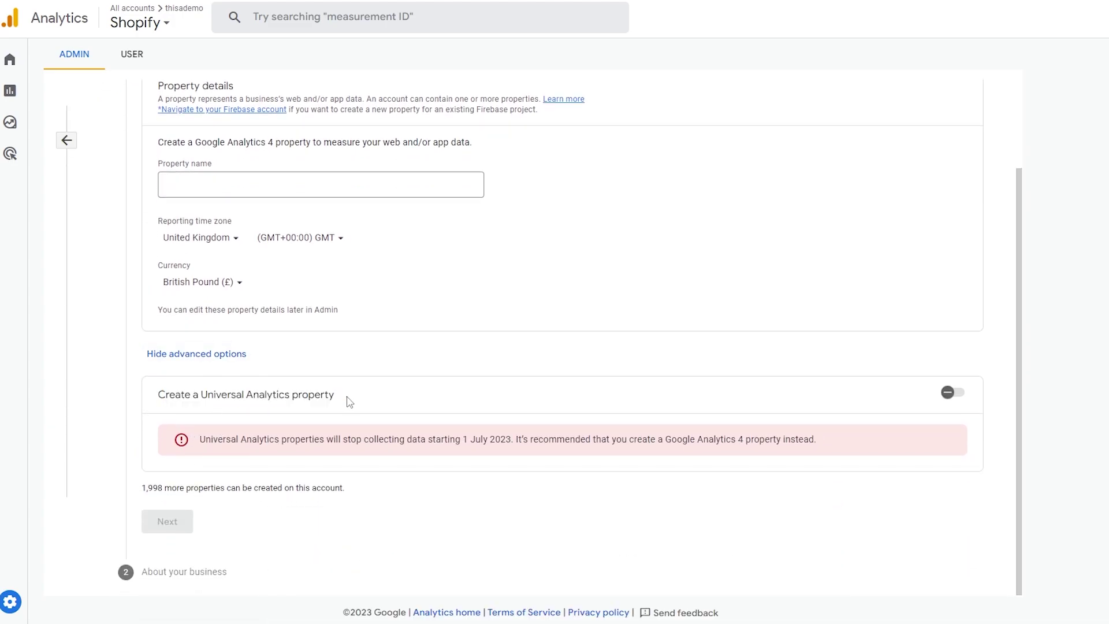
pyautogui.click(954, 393)
pyautogui.scroll(-3, 970, 400)
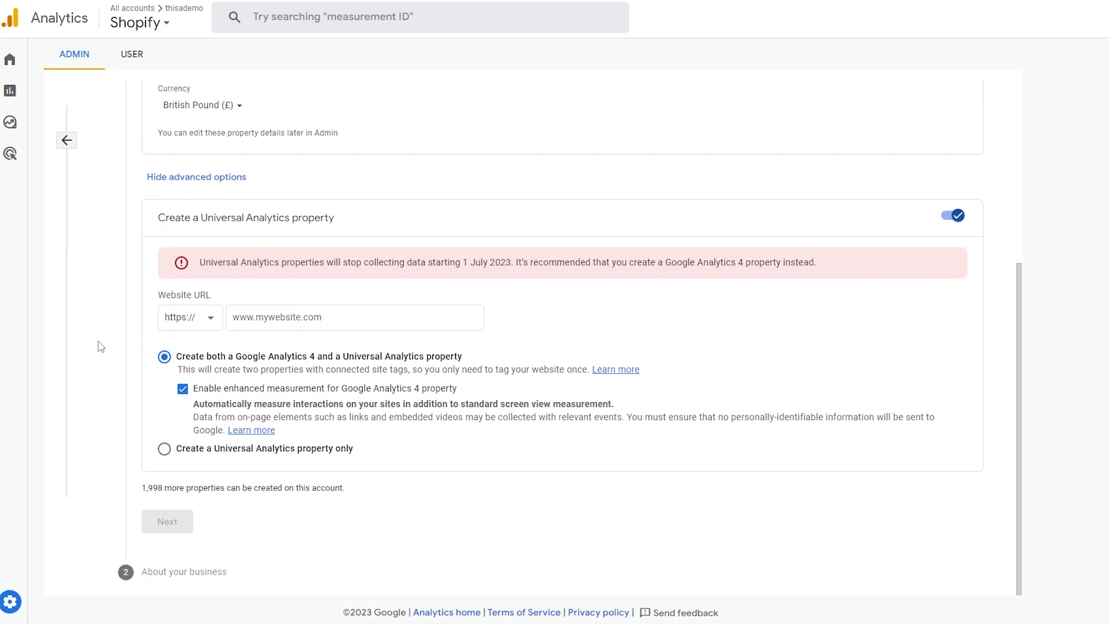
pyautogui.click(164, 449)
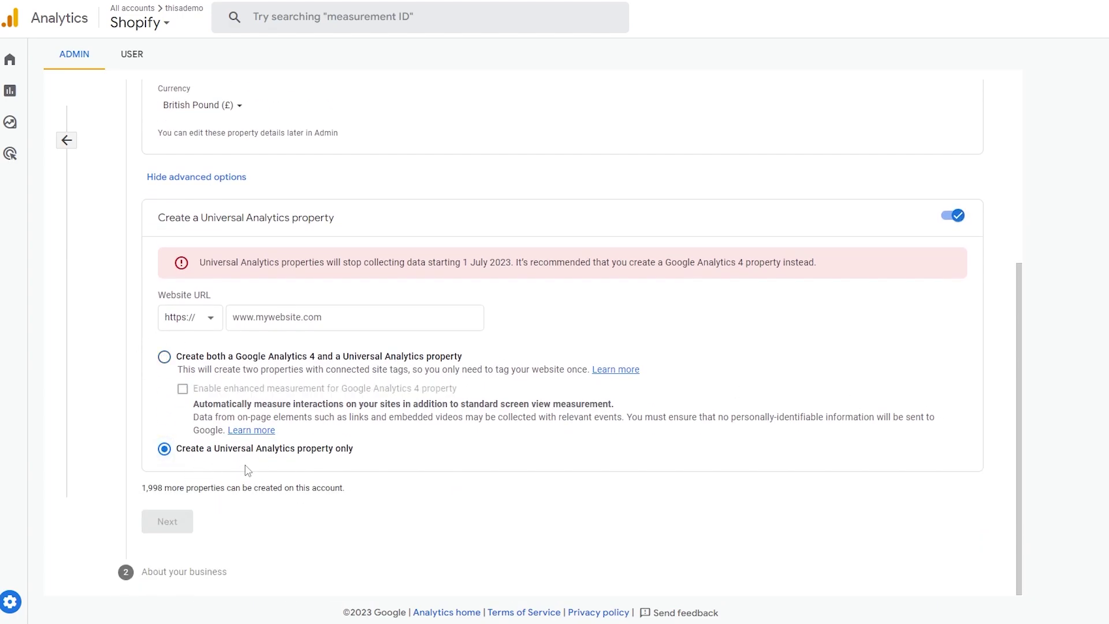
# Fill in the property name, enter the Shopify store address gyrugili-1140.myshopify.com/ as the website URL, and continue to the business information
pyautogui.scroll(5, 387, 456)
pyautogui.click(215, 274)
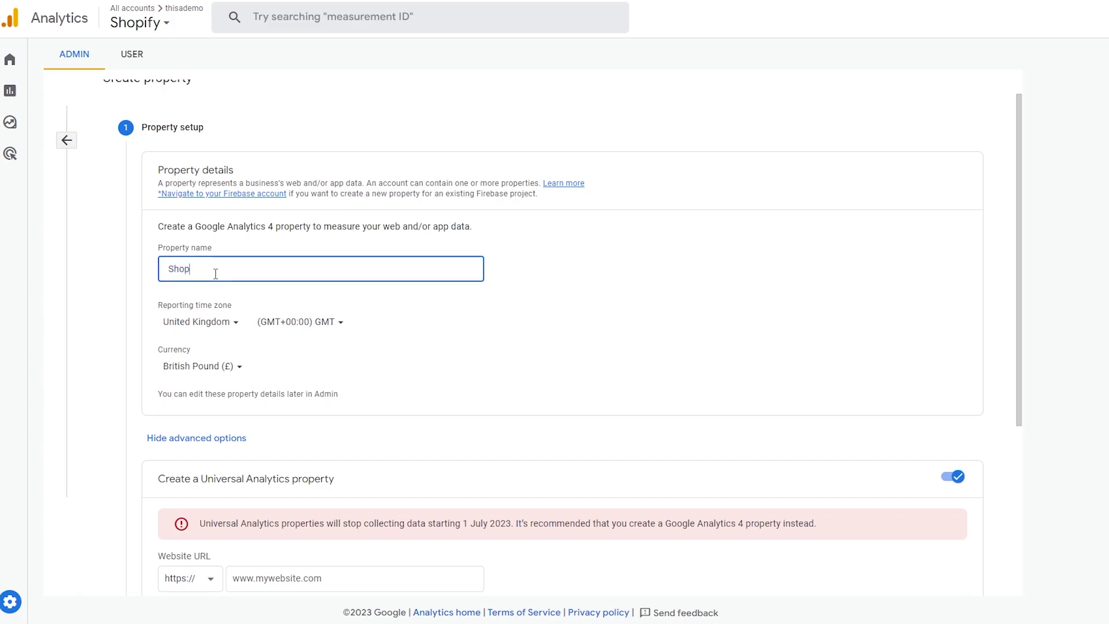
pyautogui.scroll(-4, 216, 274)
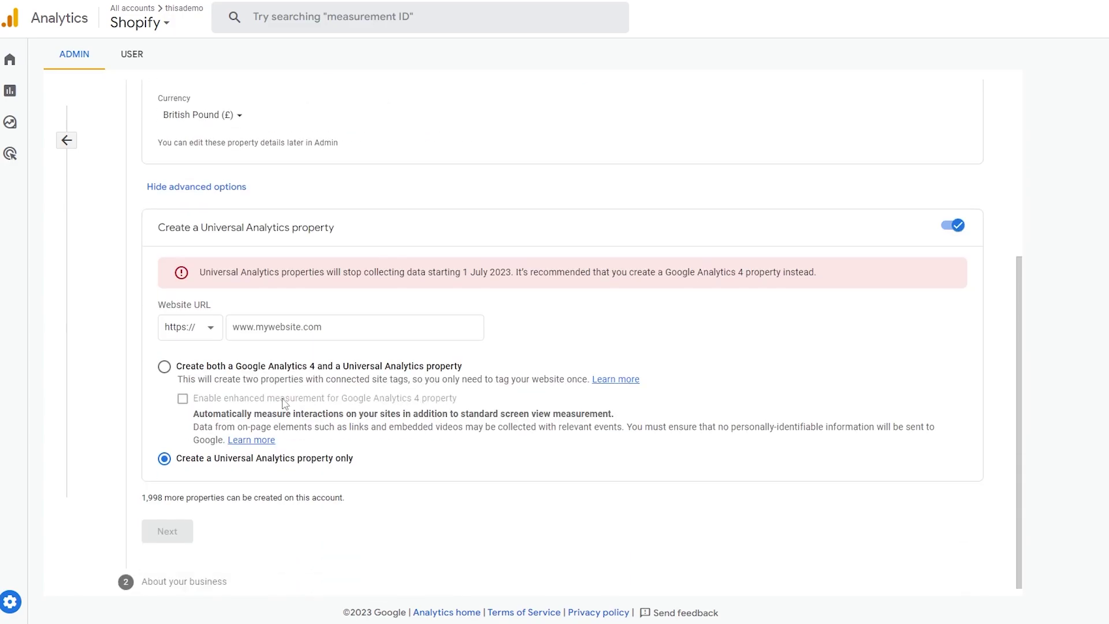
pyautogui.scroll(2, 280, 451)
pyautogui.click(309, 454)
pyautogui.scroll(-2, 296, 452)
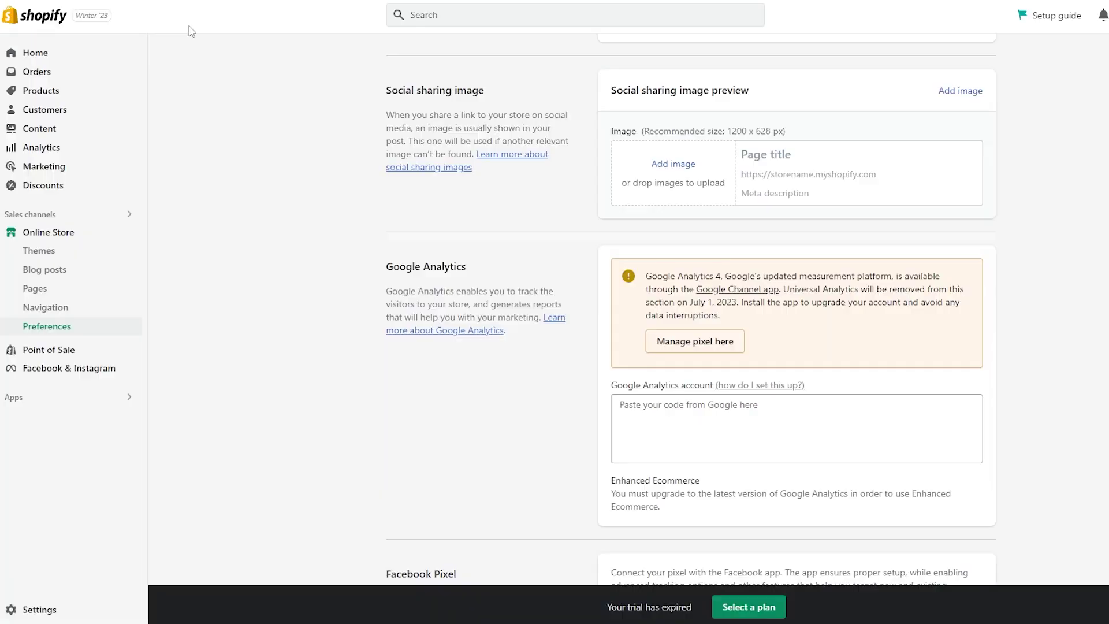
pyautogui.scroll(5, 185, 141)
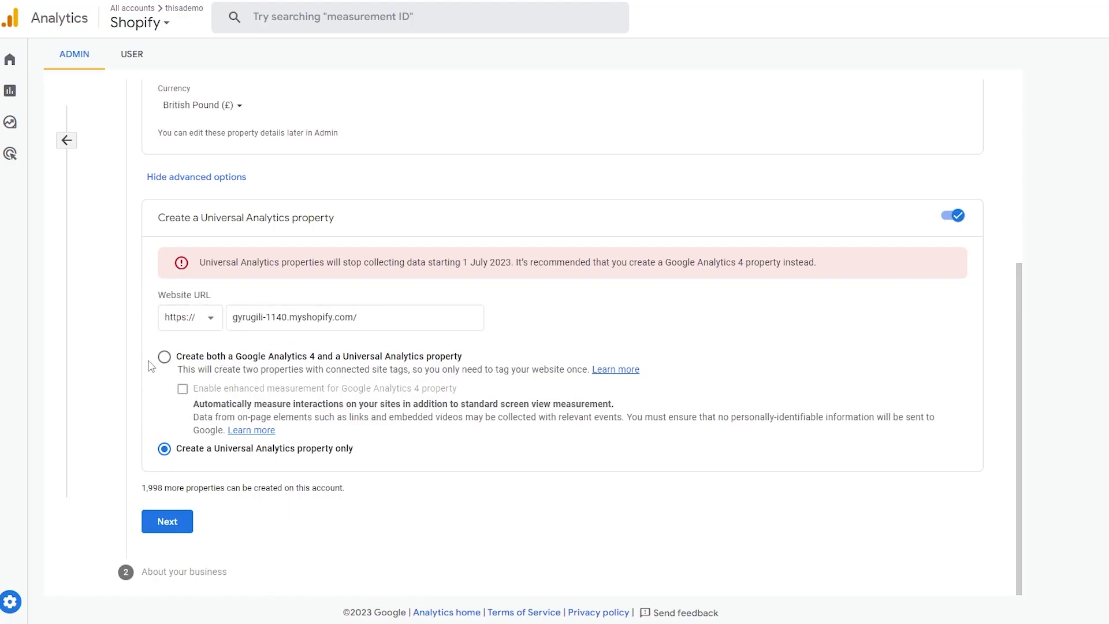
pyautogui.click(171, 537)
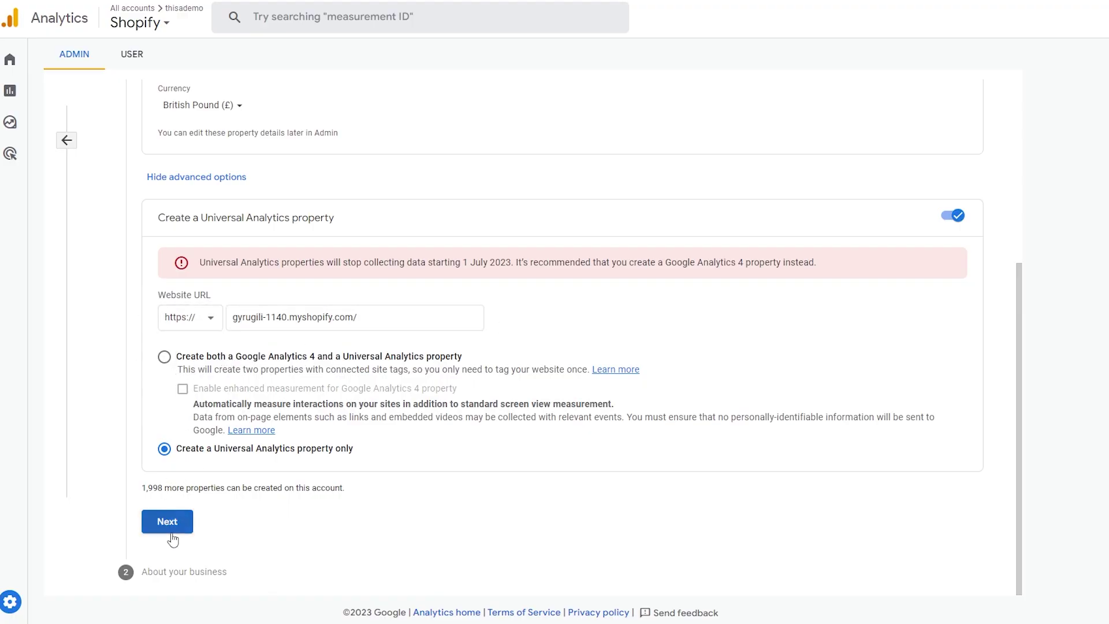
# Set the business size to Small and tick customer engagement, site or app experience, increasing conversions and analysing online sales as intended uses
pyautogui.click(165, 250)
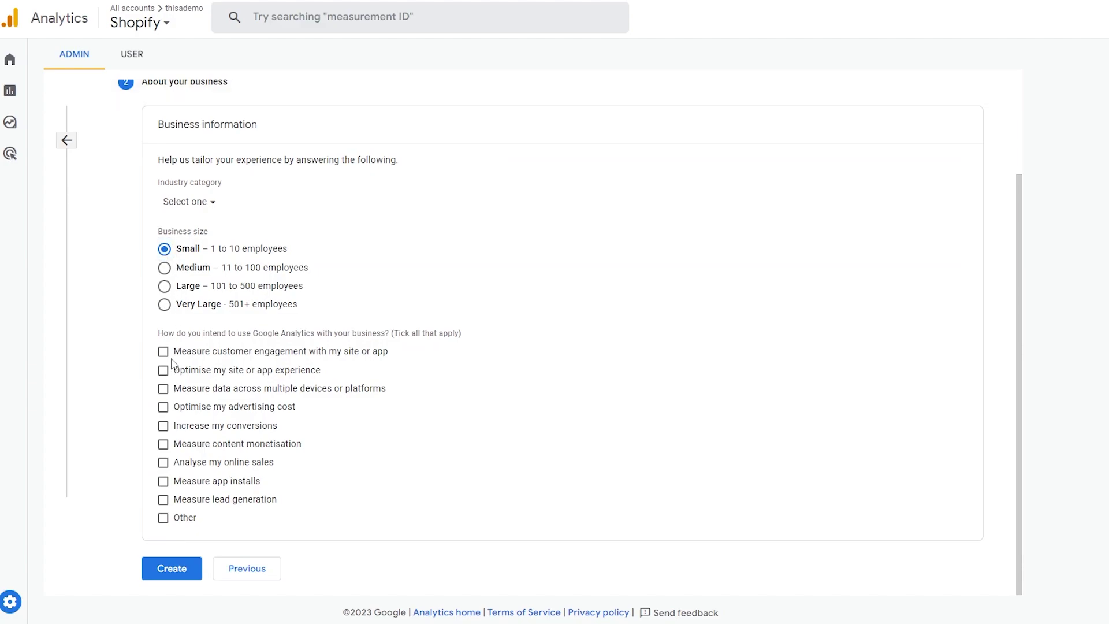
pyautogui.click(163, 351)
pyautogui.click(163, 370)
pyautogui.click(163, 426)
pyautogui.click(163, 462)
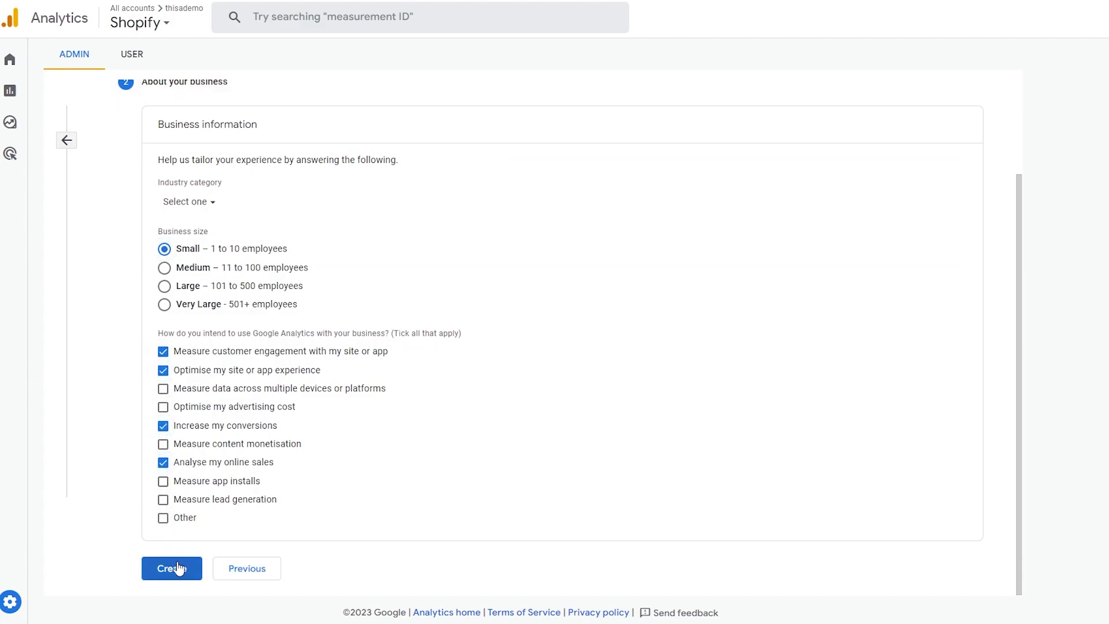
# Choose Shopping as the industry category and create the property
pyautogui.click(185, 202)
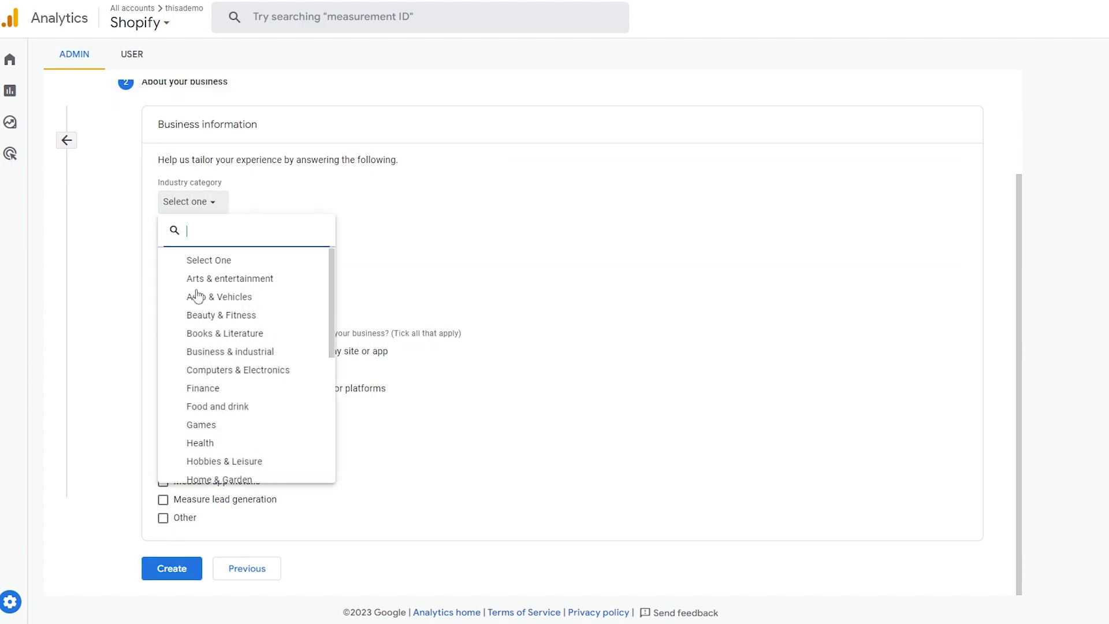
pyautogui.click(198, 293)
pyautogui.click(169, 569)
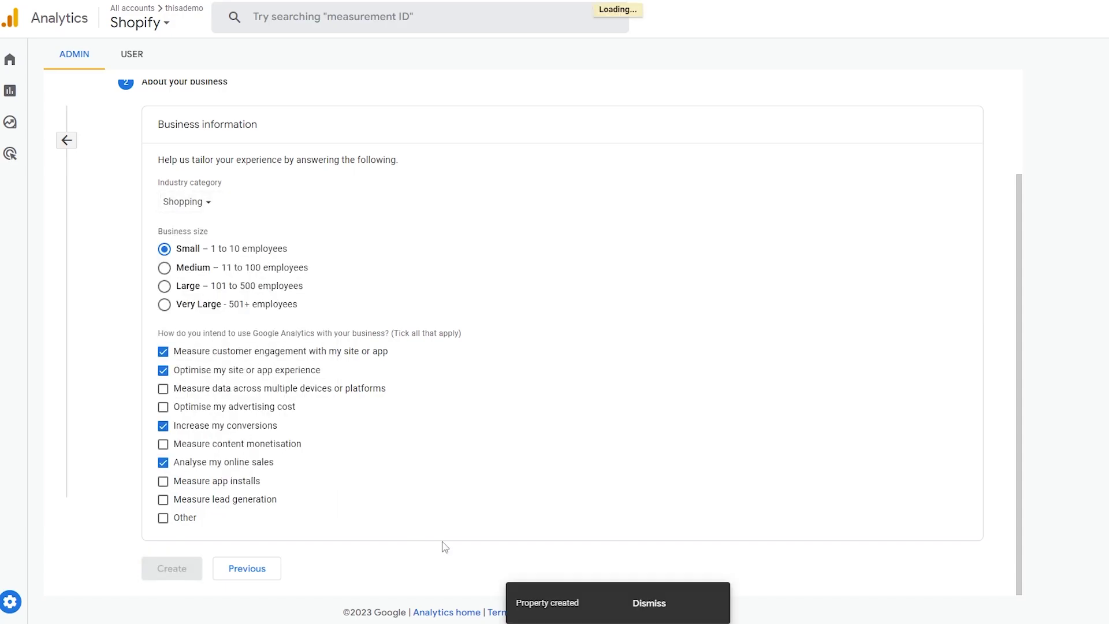
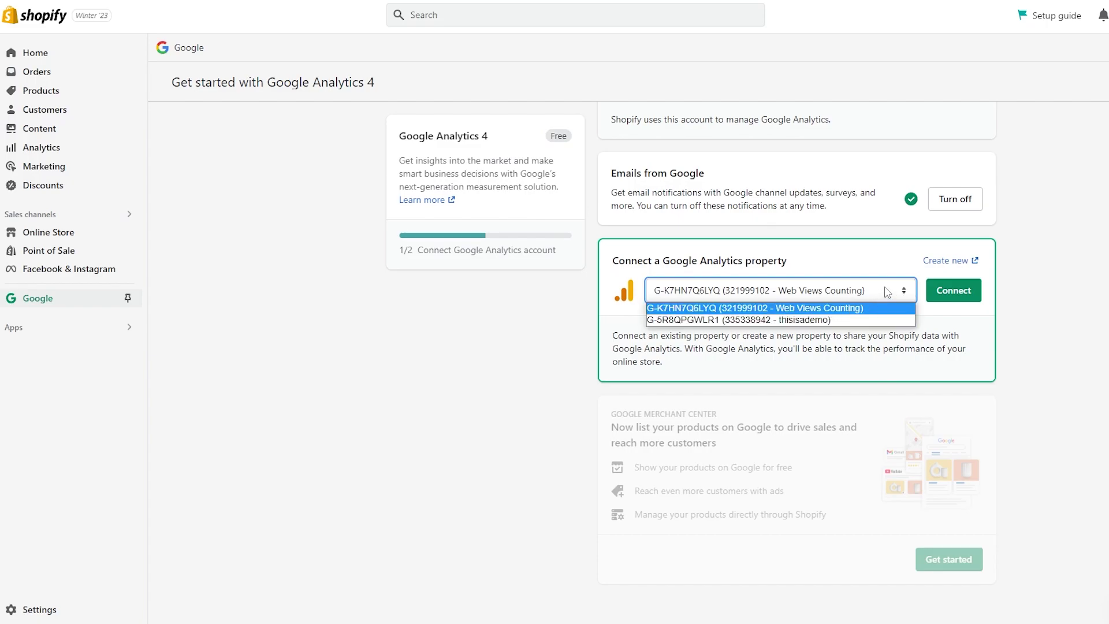
# Check the properties offered for connection in Shopify and the list of accounts in the Google Analytics admin settings
pyautogui.click(888, 291)
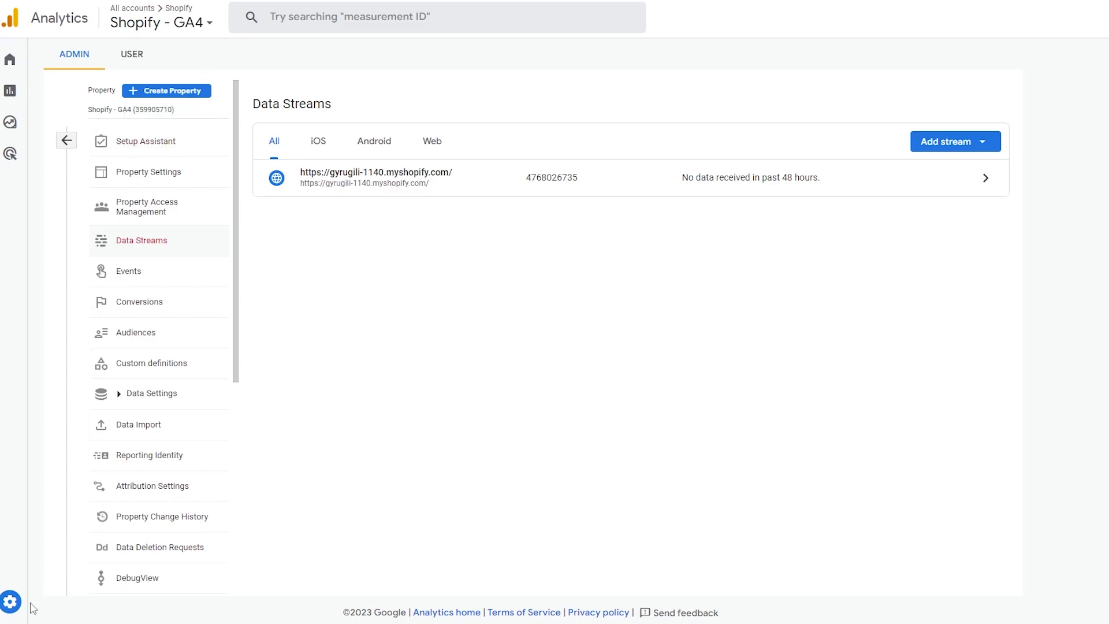
pyautogui.click(11, 601)
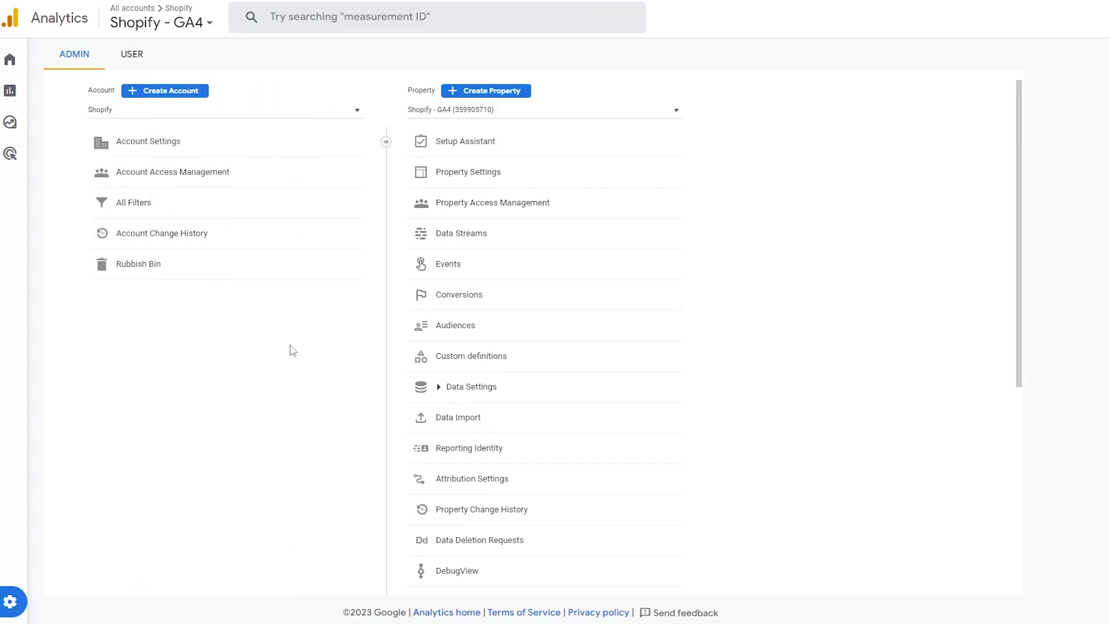
pyautogui.moveTo(95, 572)
pyautogui.click(350, 114)
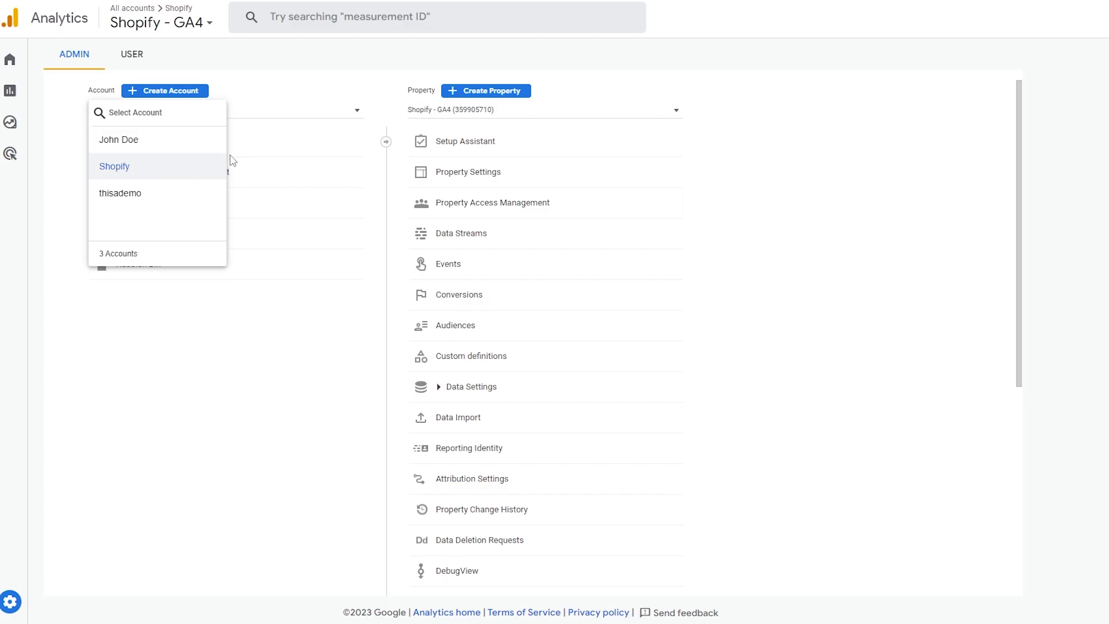
pyautogui.click(299, 84)
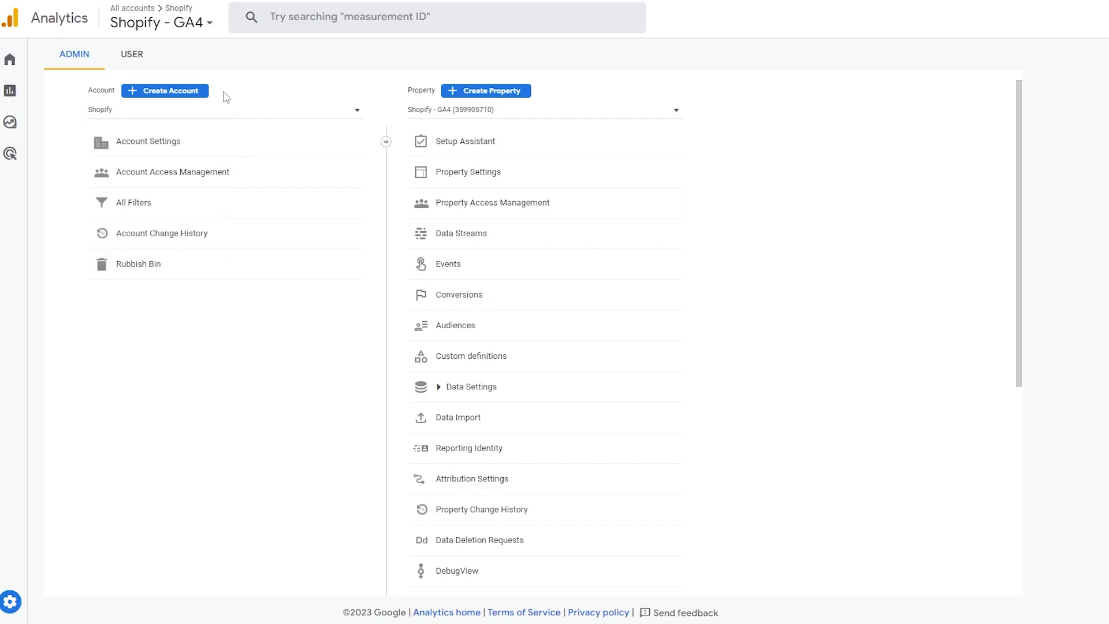
pyautogui.click(199, 94)
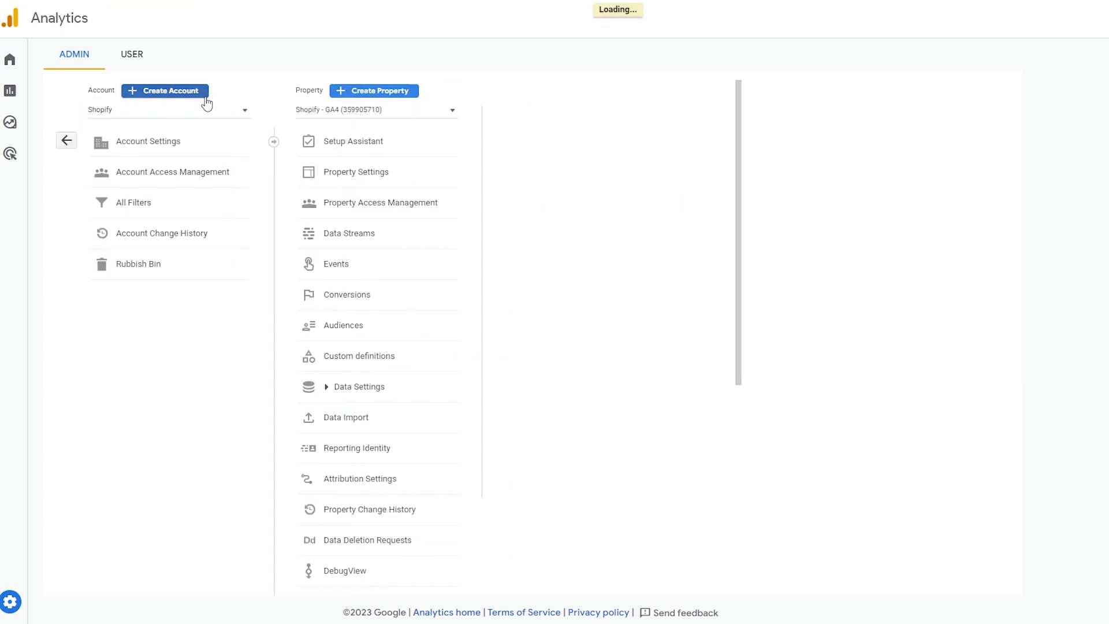
pyautogui.scroll(-2, 186, 226)
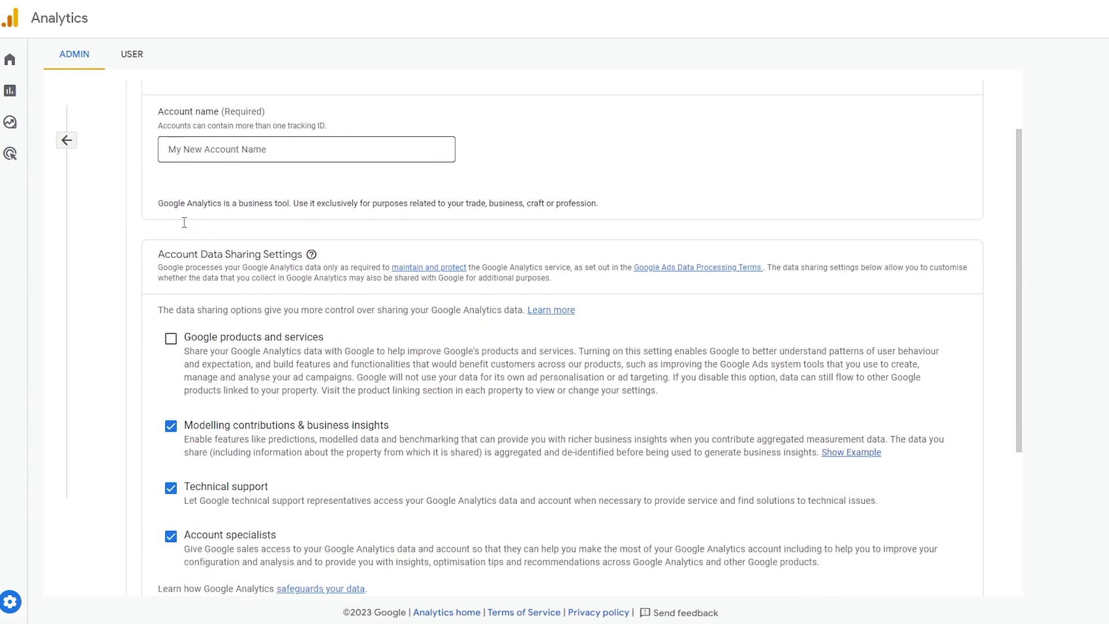
pyautogui.click(170, 285)
pyautogui.scroll(-3, 191, 324)
pyautogui.scroll(5, 173, 439)
pyautogui.click(161, 228)
pyautogui.write('My New Account Name')
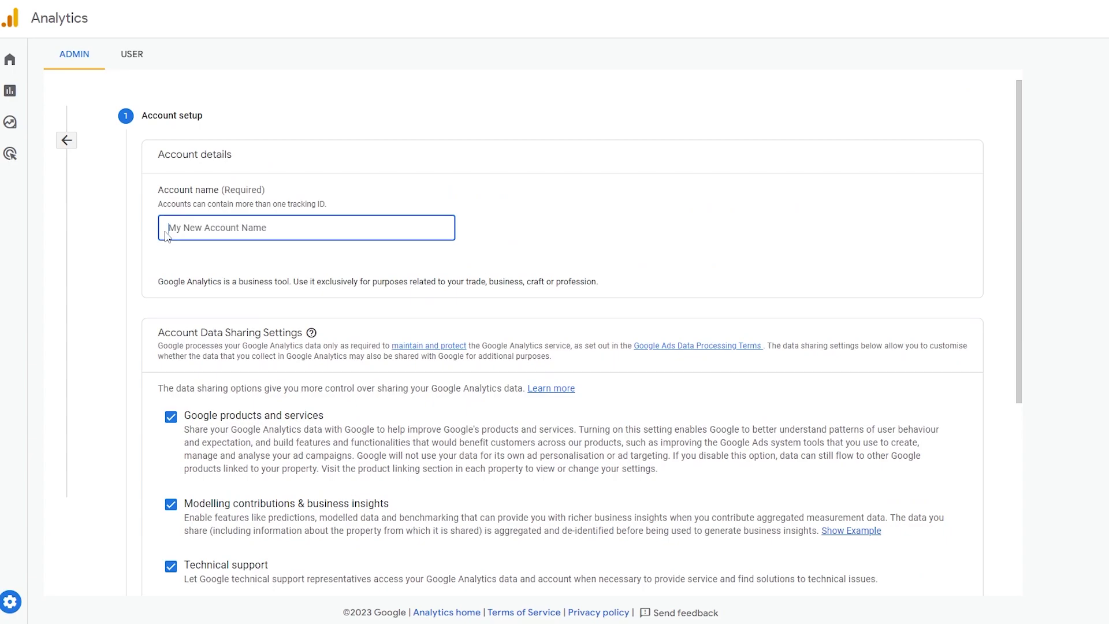
pyautogui.scroll(-5, 174, 404)
pyautogui.click(168, 477)
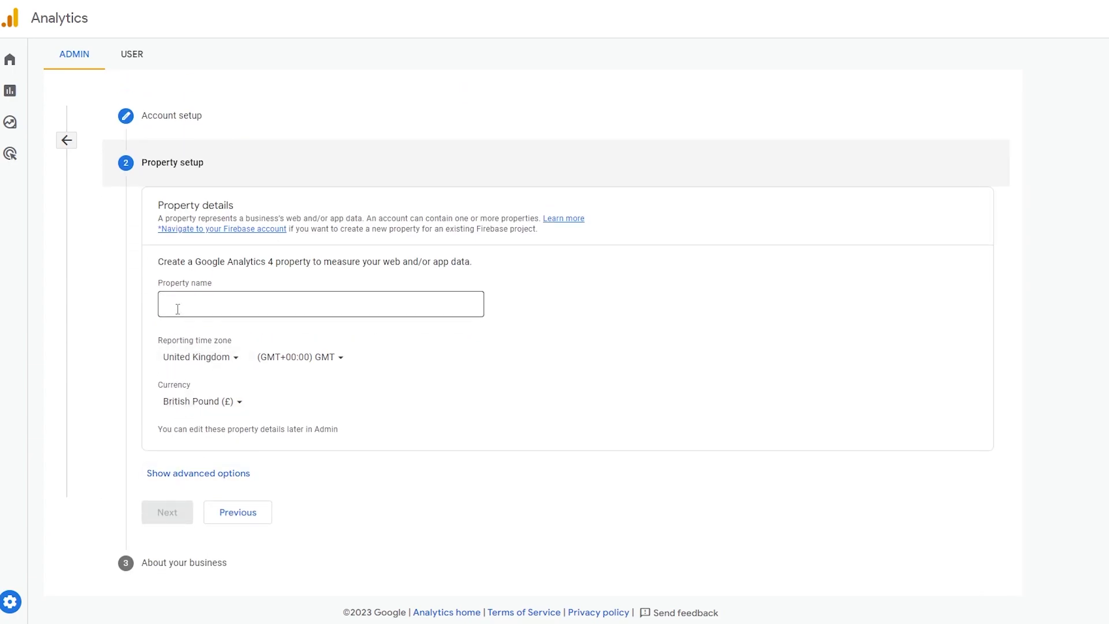
pyautogui.click(202, 473)
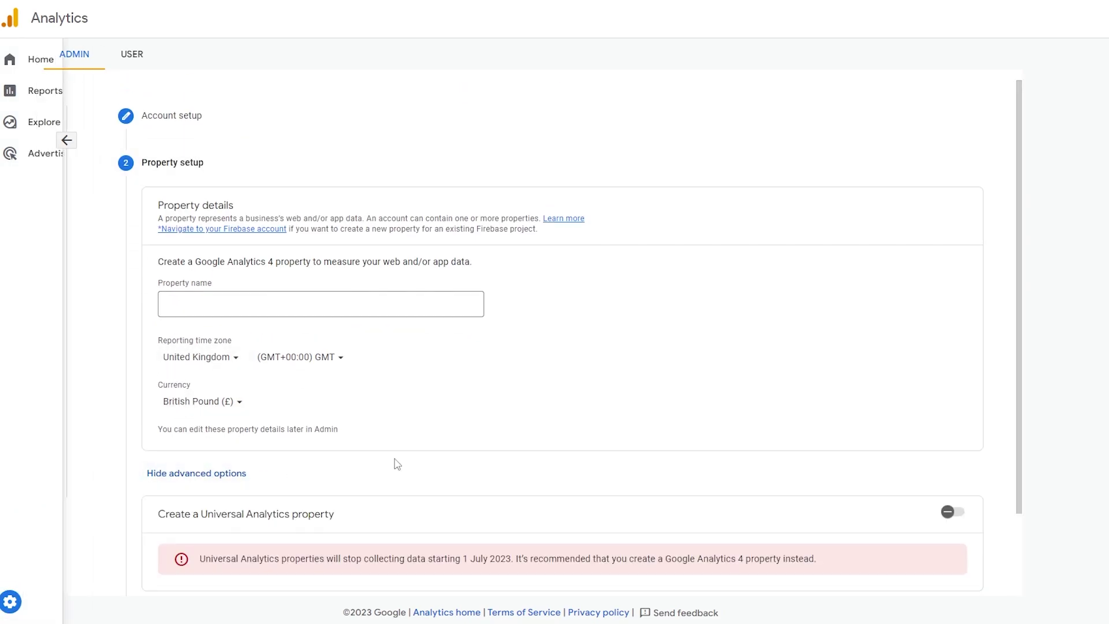
pyautogui.scroll(-2, 312, 439)
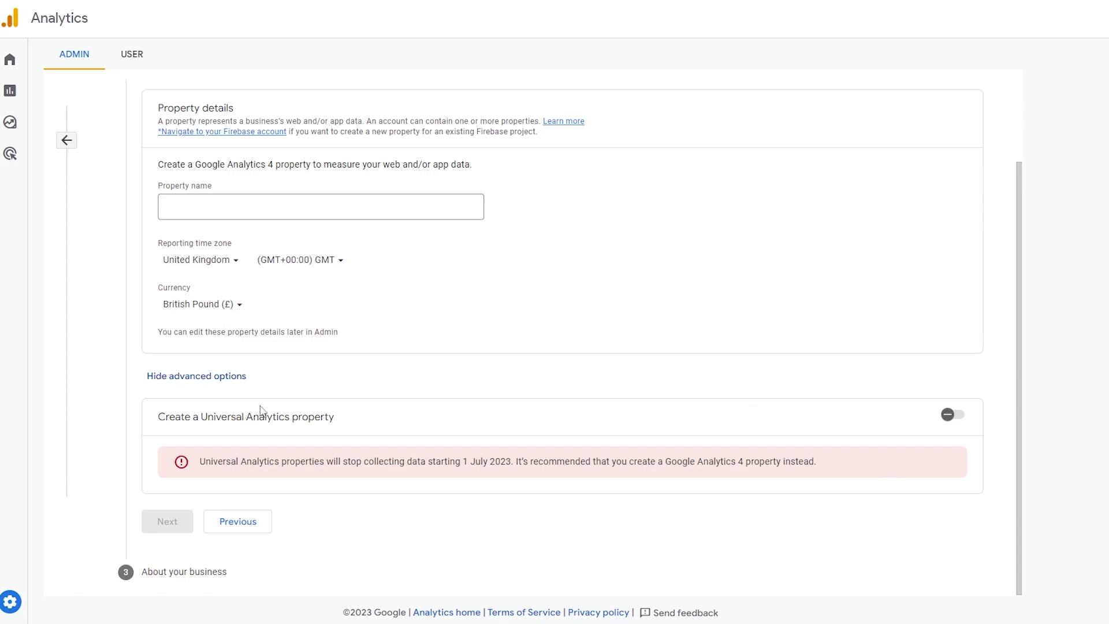
pyautogui.scroll(2, 260, 410)
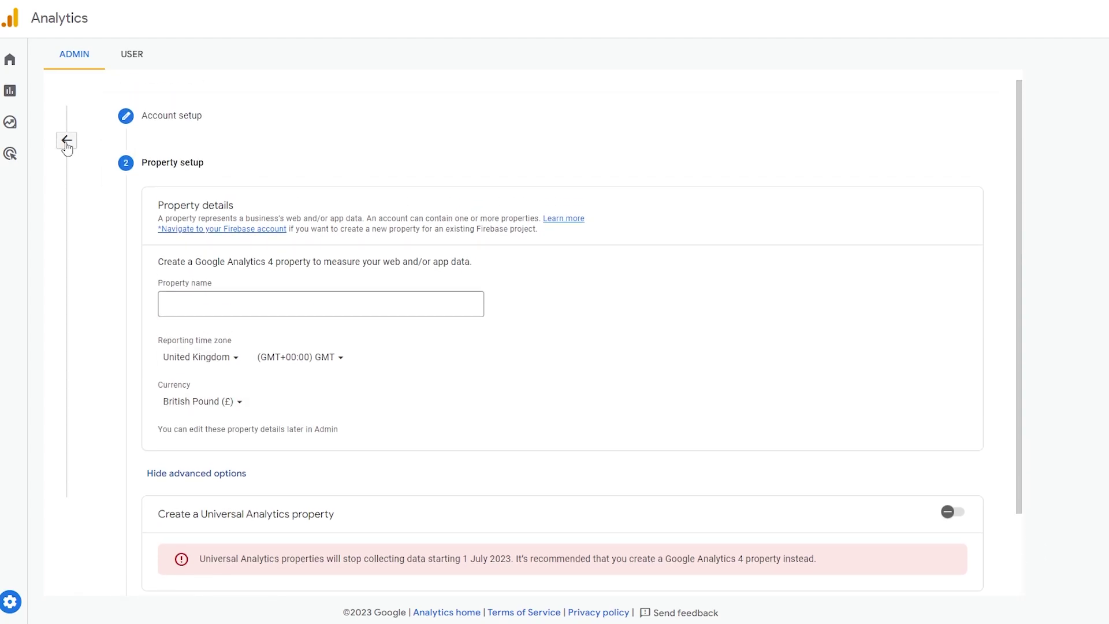
pyautogui.click(66, 141)
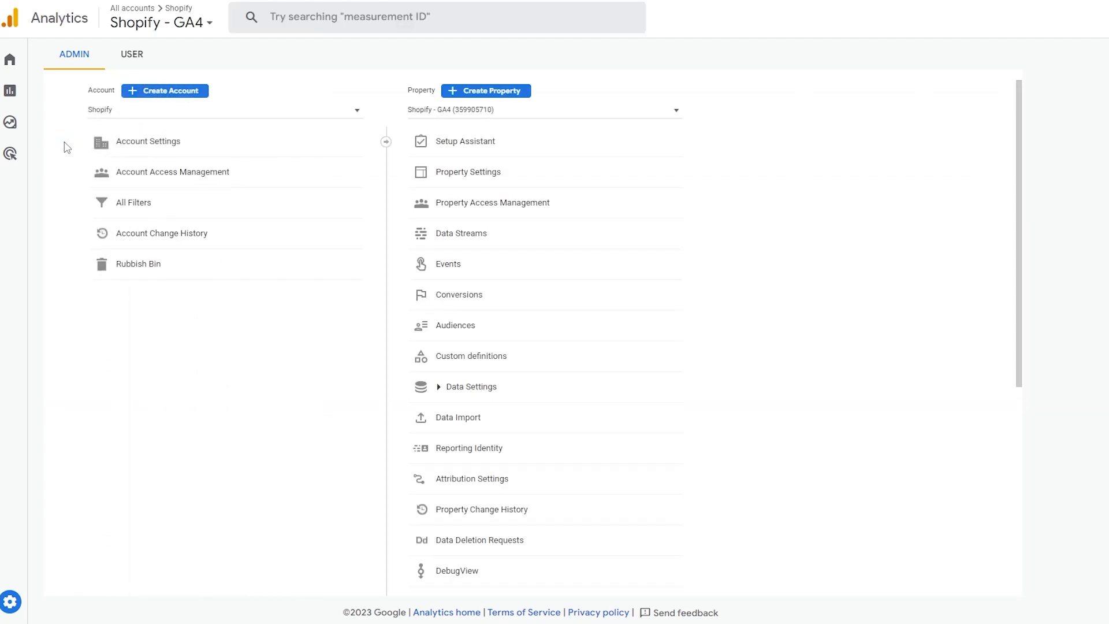
pyautogui.scroll(-1, 79, 199)
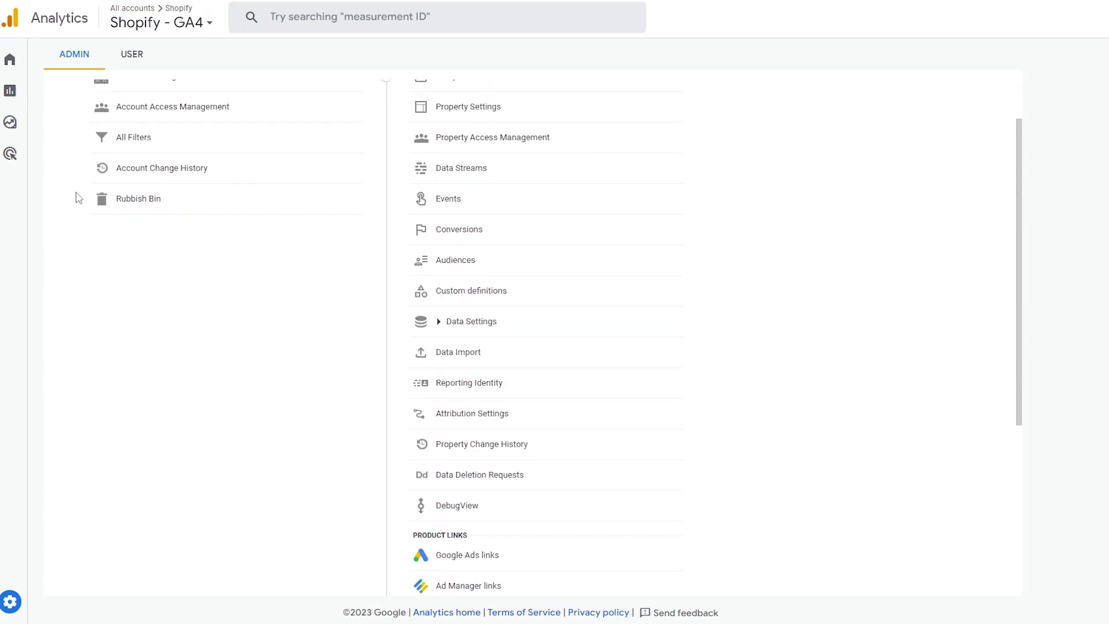
pyautogui.scroll(1, 75, 205)
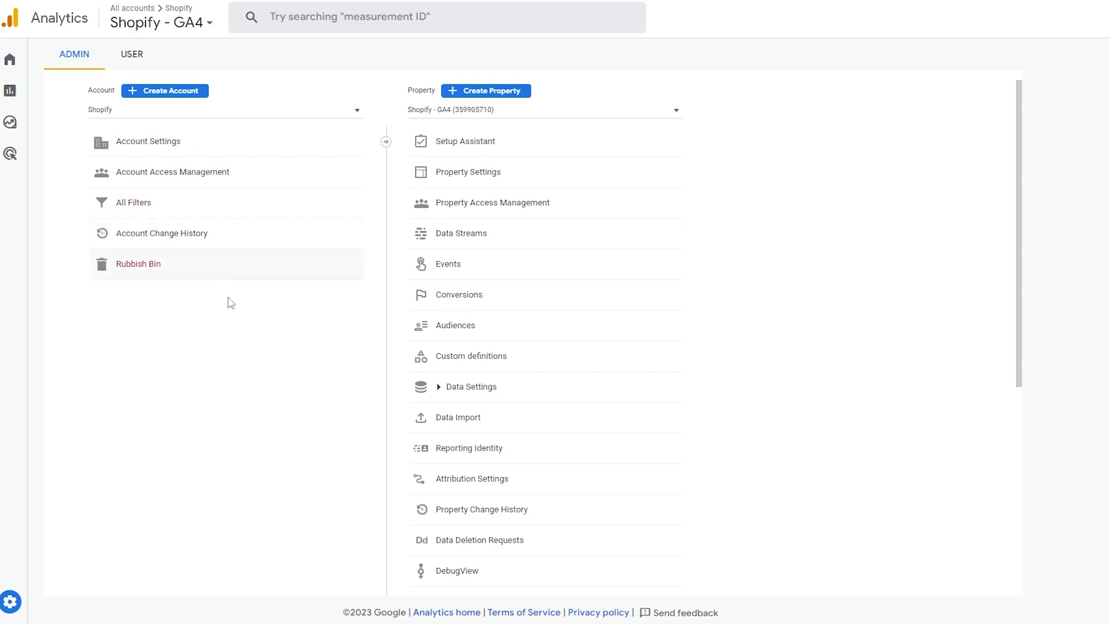
pyautogui.click(357, 114)
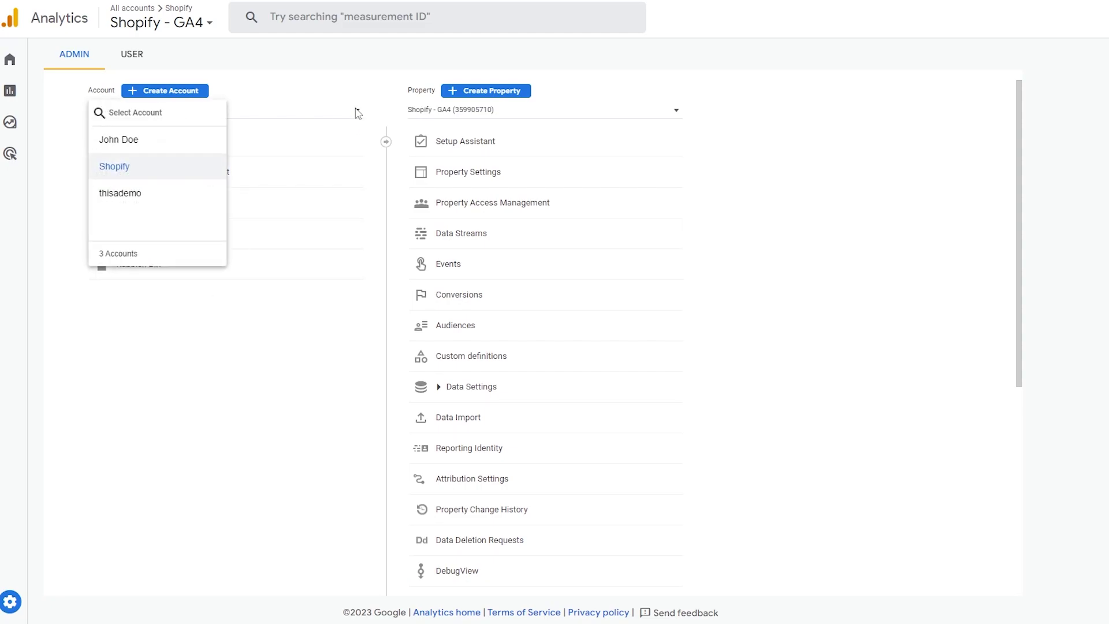
pyautogui.click(357, 114)
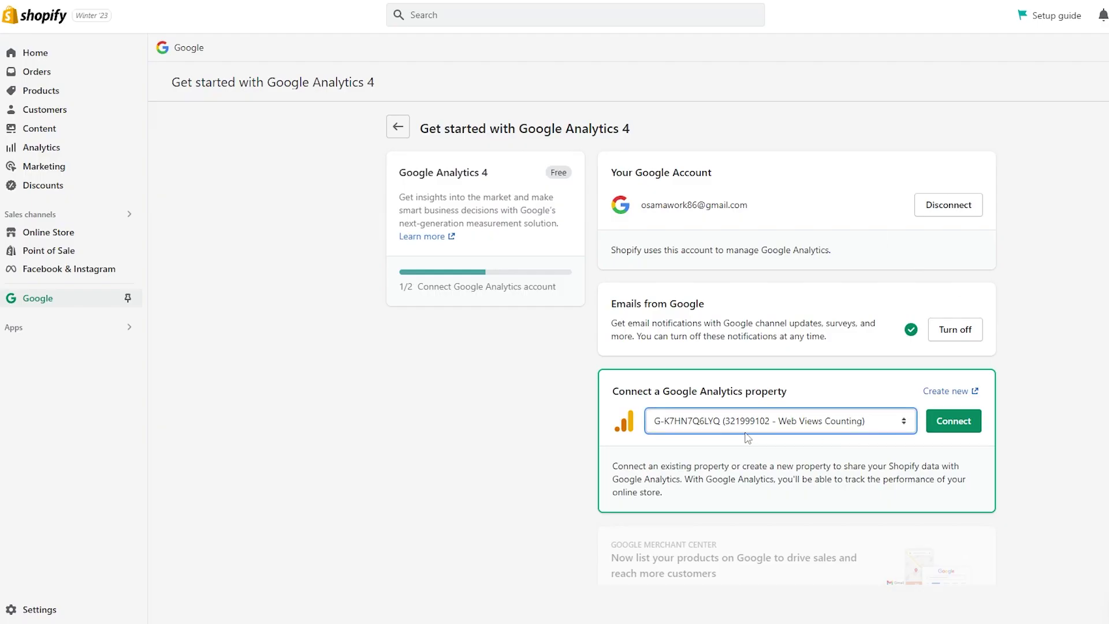
# In Shopify's Google channel, select the Shopify - GA4 property and connect it to the store
pyautogui.click(758, 427)
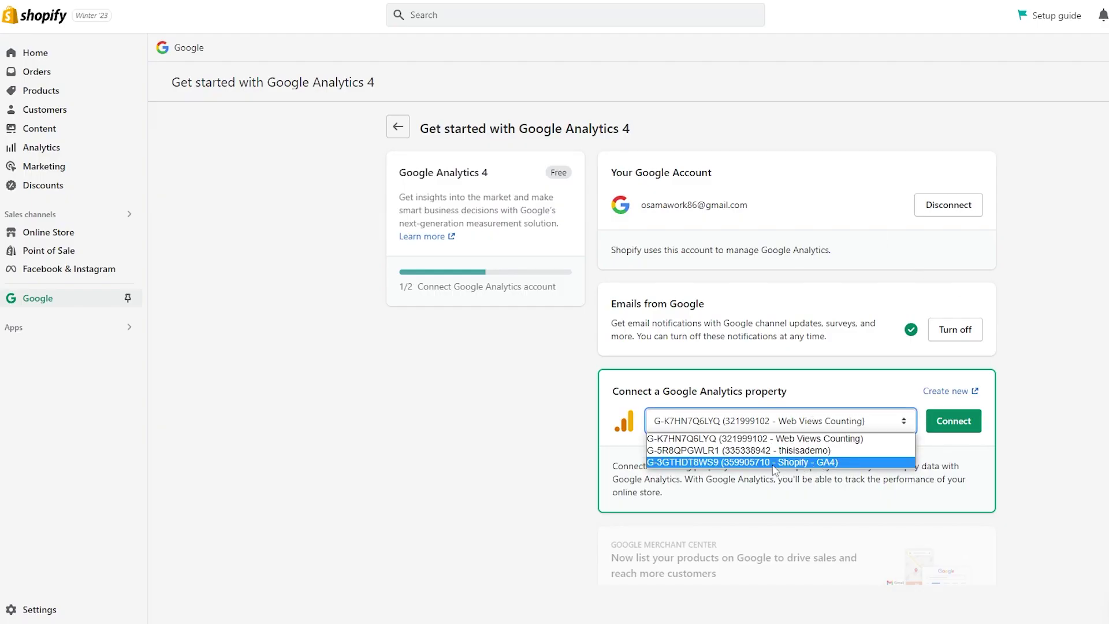
pyautogui.click(740, 462)
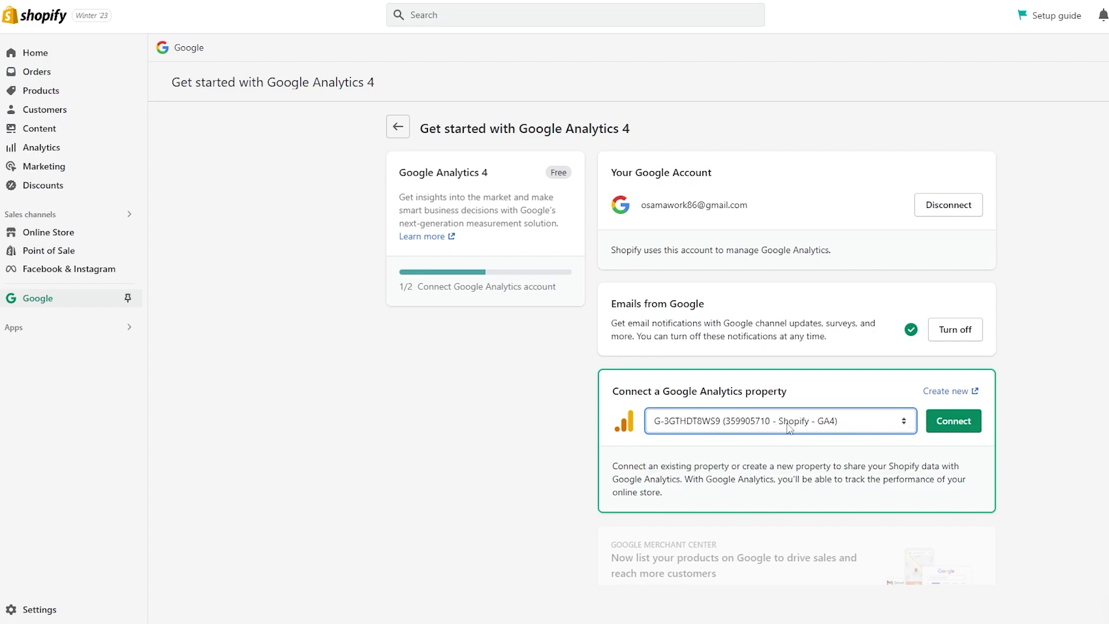
pyautogui.click(954, 426)
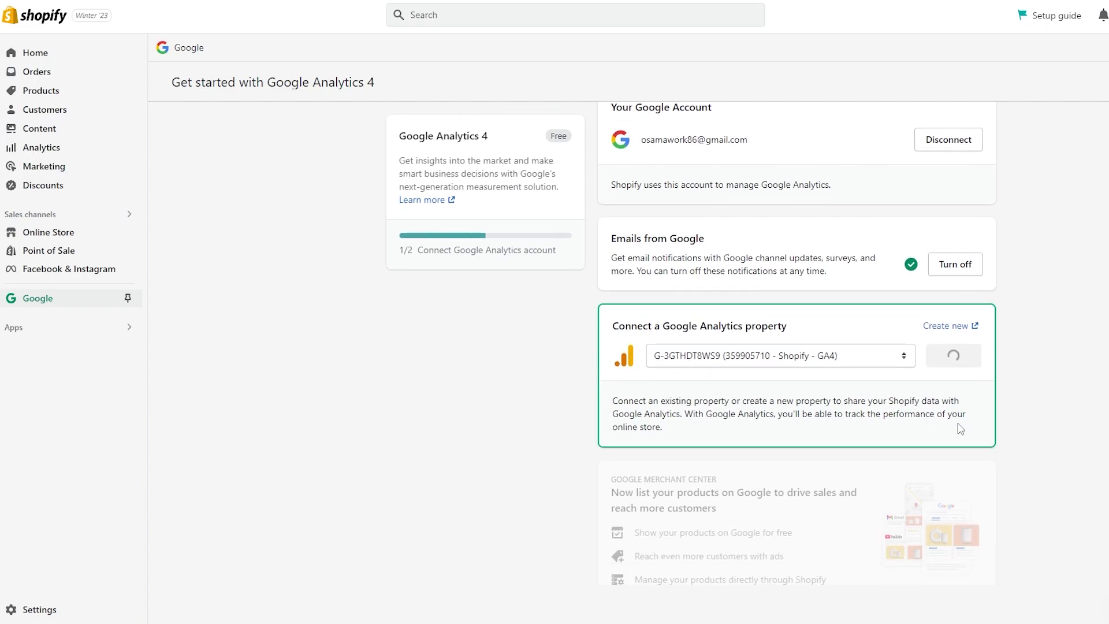
pyautogui.scroll(-3, 744, 252)
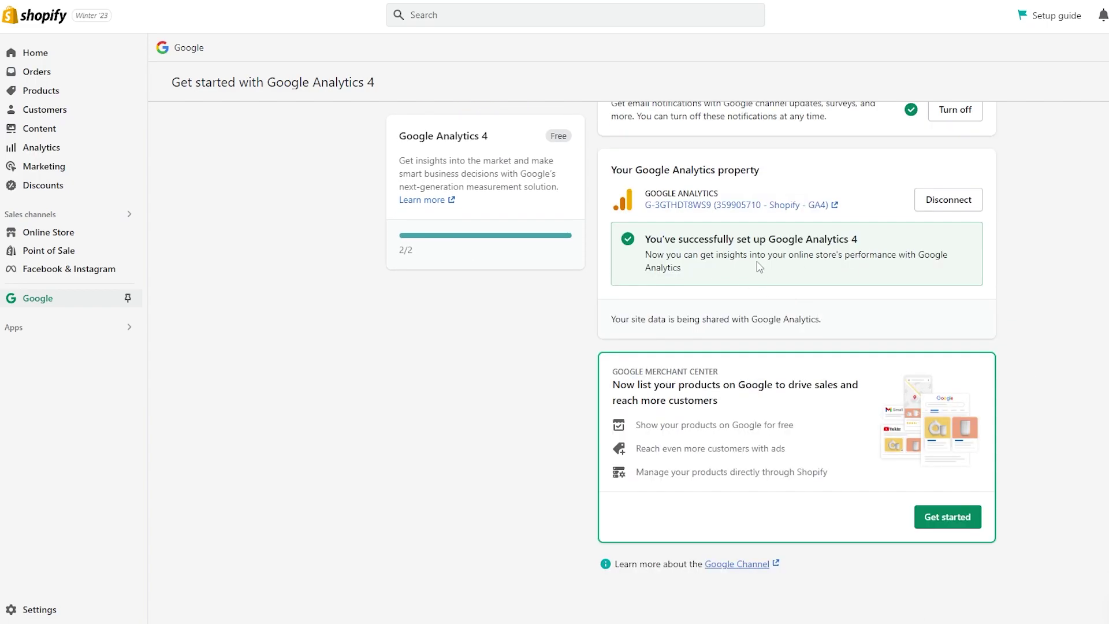
pyautogui.moveTo(739, 237); pyautogui.dragTo(883, 247)
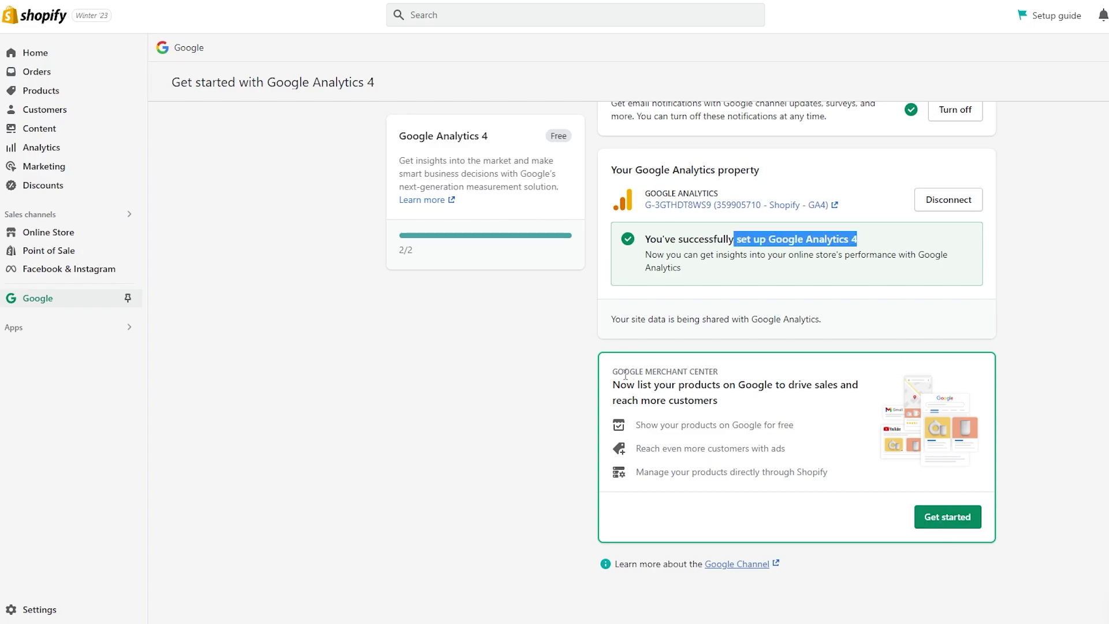
# Start the Google Merchant Center setup and examine its store requirements, phone verification, product feed settings, terms and linked Analytics property
pyautogui.click(953, 523)
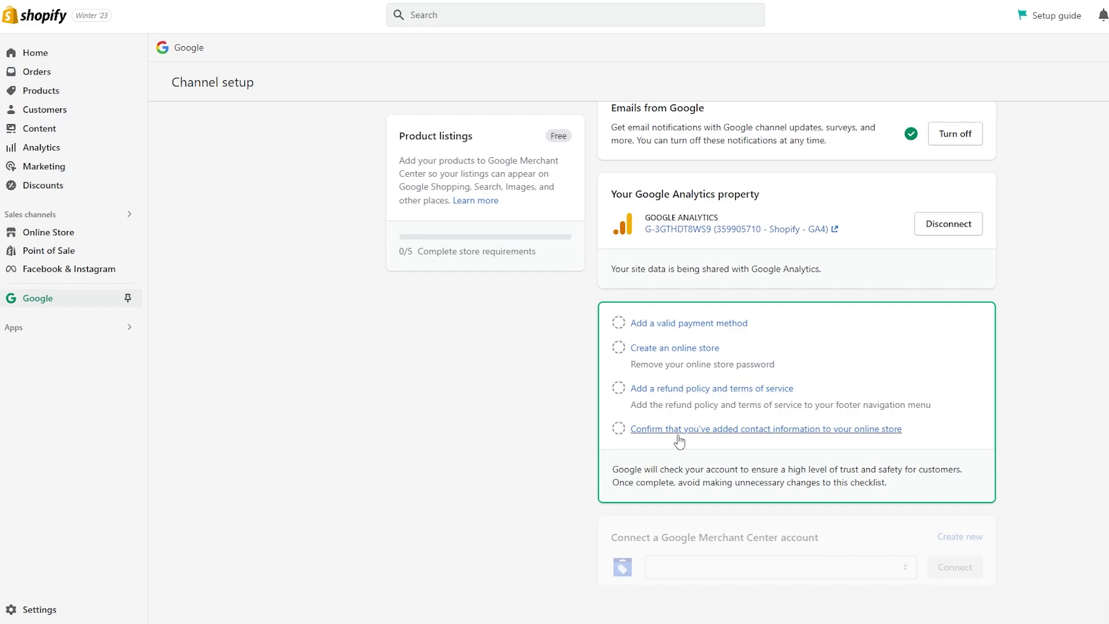
pyautogui.scroll(-5, 679, 442)
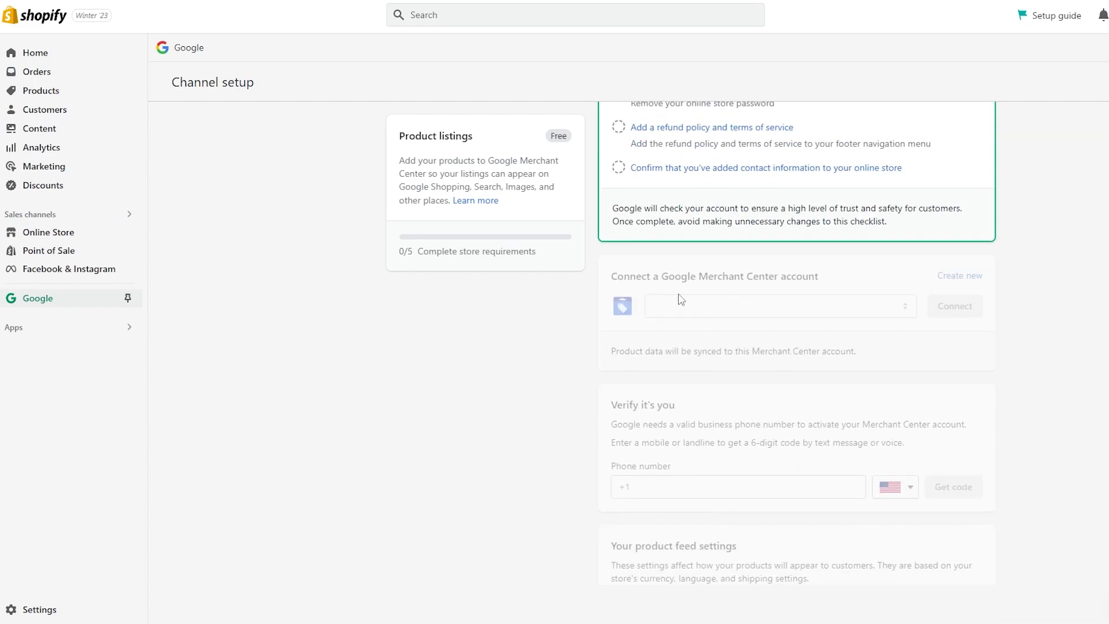
pyautogui.scroll(-5, 821, 404)
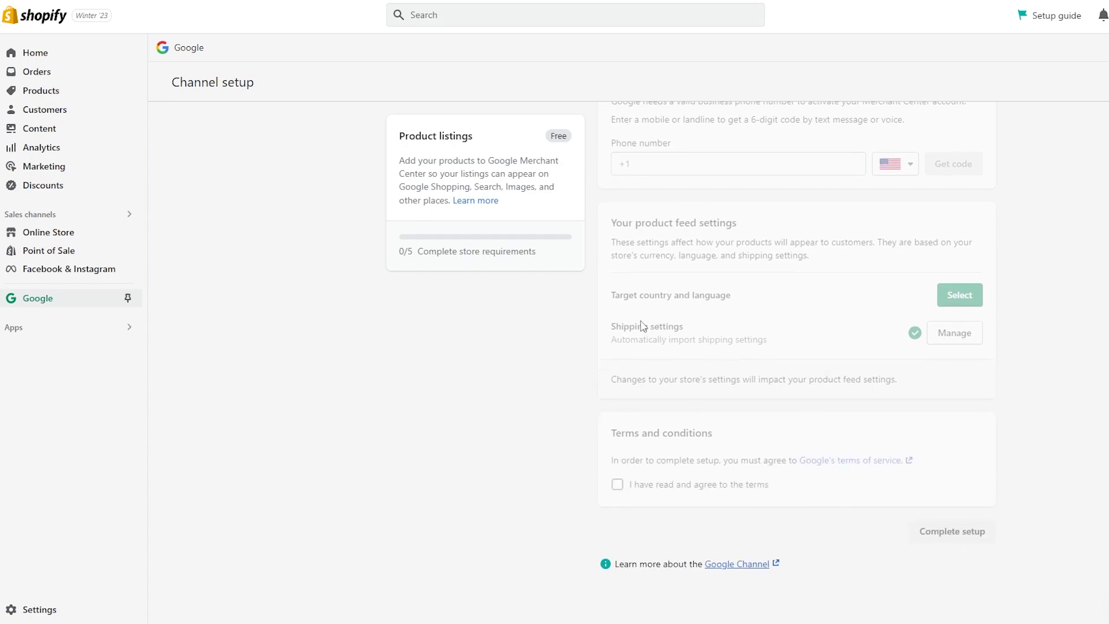
pyautogui.scroll(10, 716, 433)
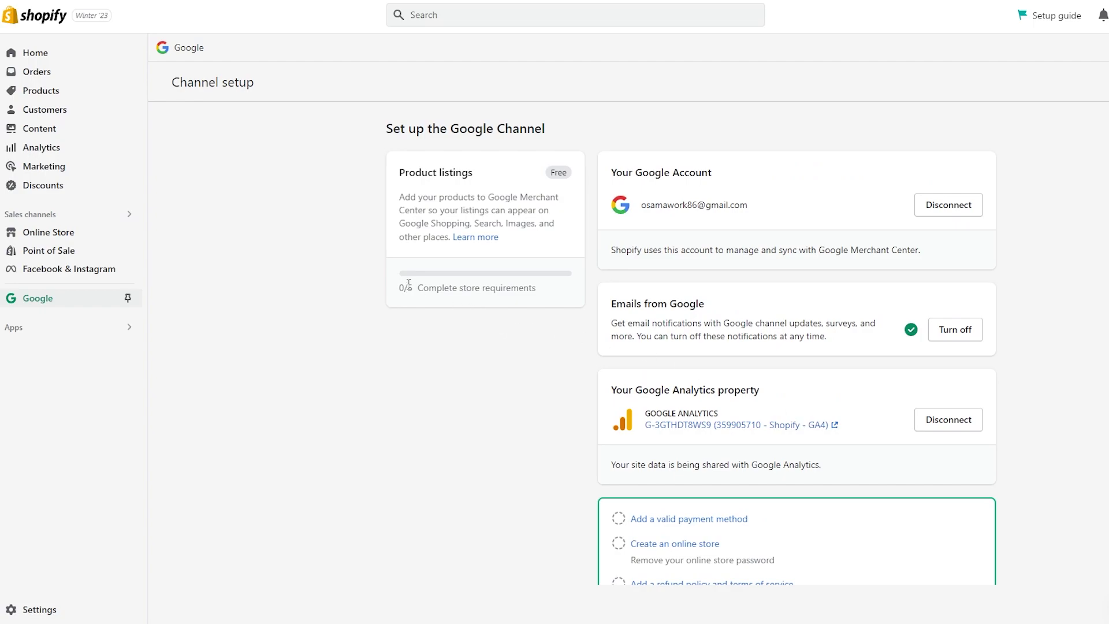
pyautogui.moveTo(420, 288); pyautogui.dragTo(544, 292)
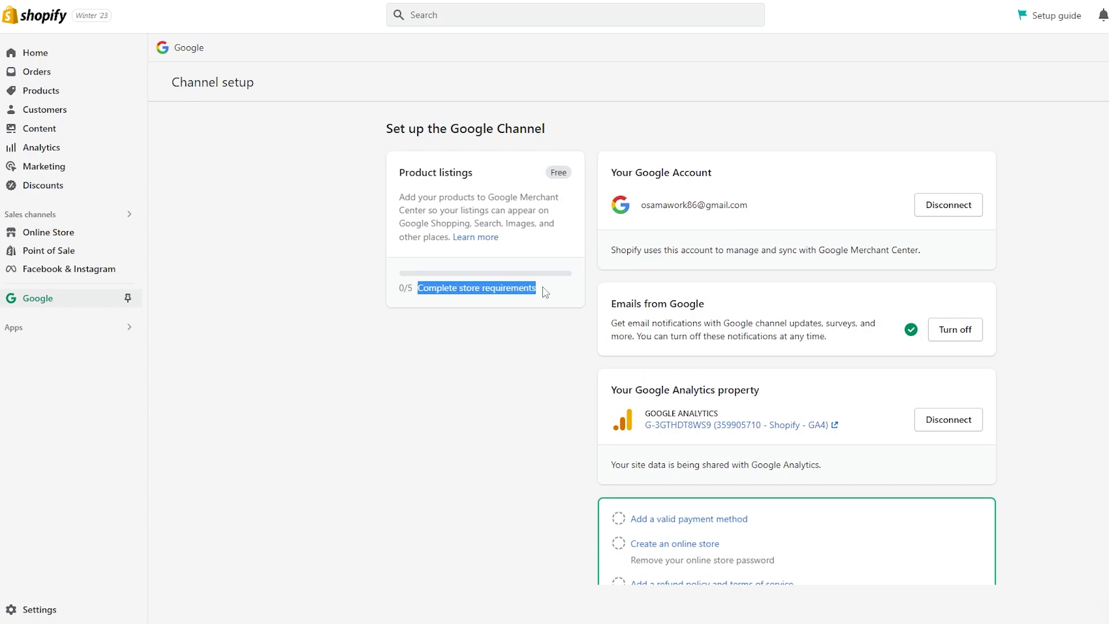
pyautogui.click(543, 291)
pyautogui.moveTo(399, 172); pyautogui.dragTo(483, 185)
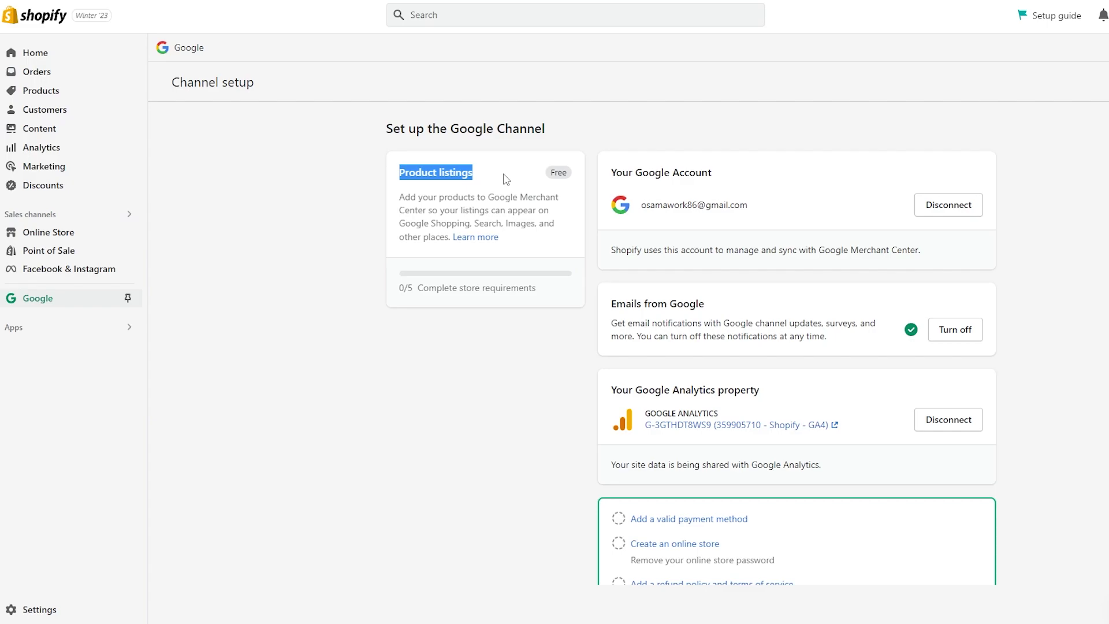
pyautogui.scroll(-5, 583, 292)
pyautogui.scroll(-3, 706, 391)
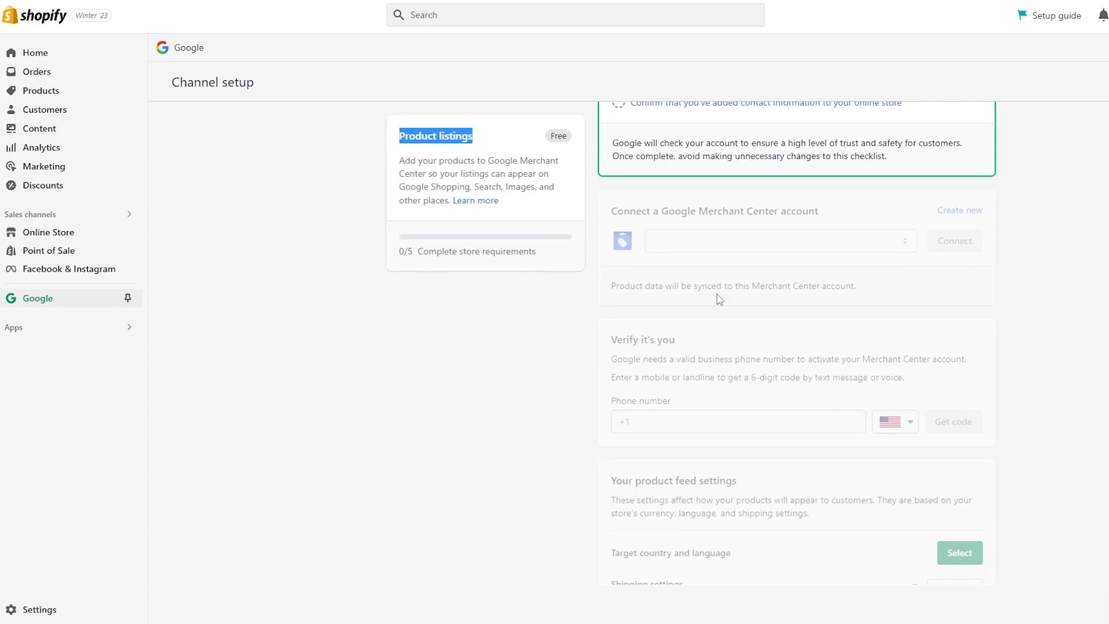
pyautogui.scroll(-3, 832, 303)
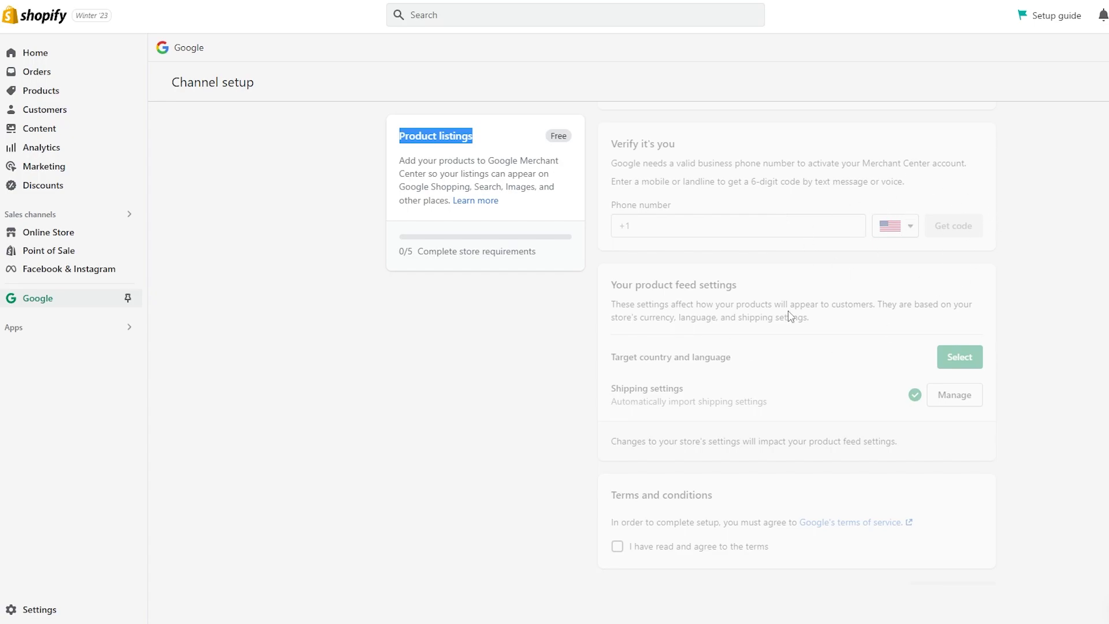
pyautogui.scroll(-1, 792, 315)
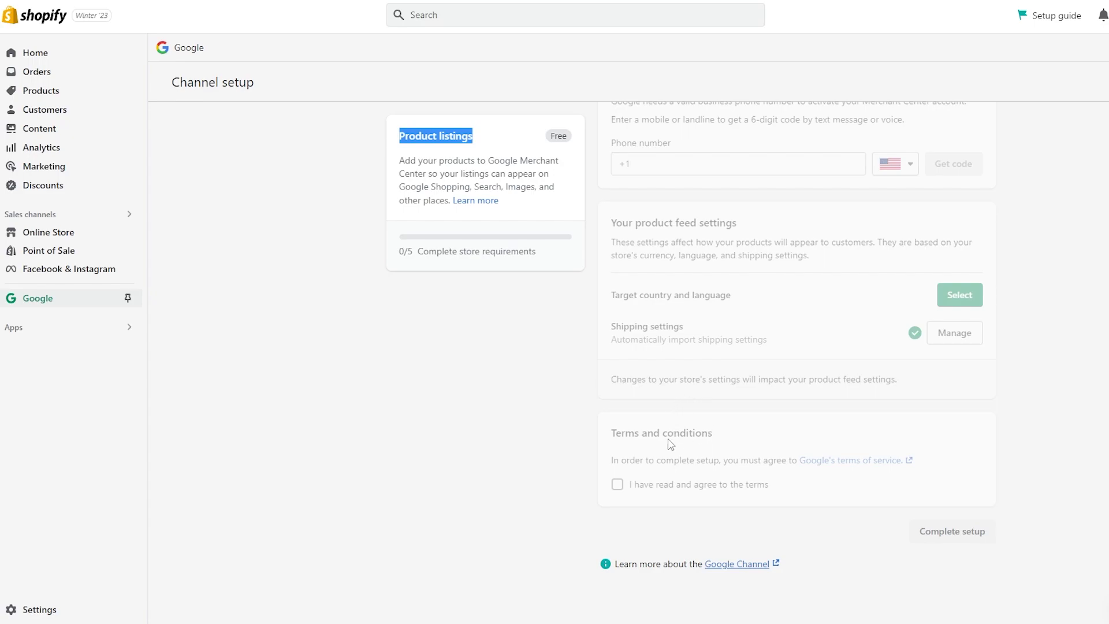
pyautogui.scroll(10, 664, 459)
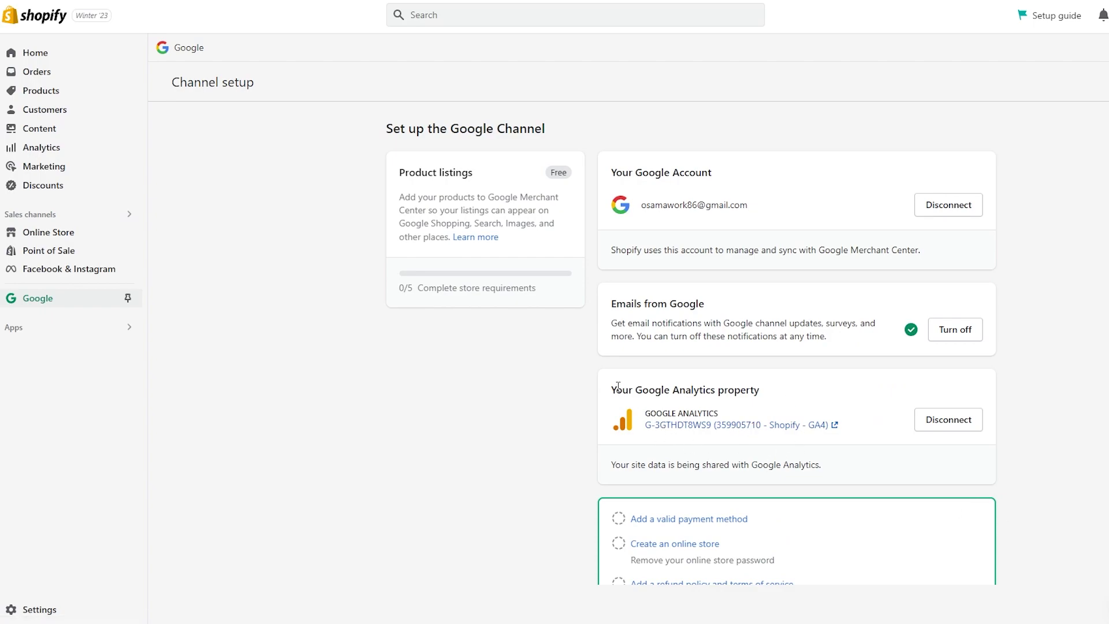
pyautogui.moveTo(612, 387); pyautogui.dragTo(765, 393)
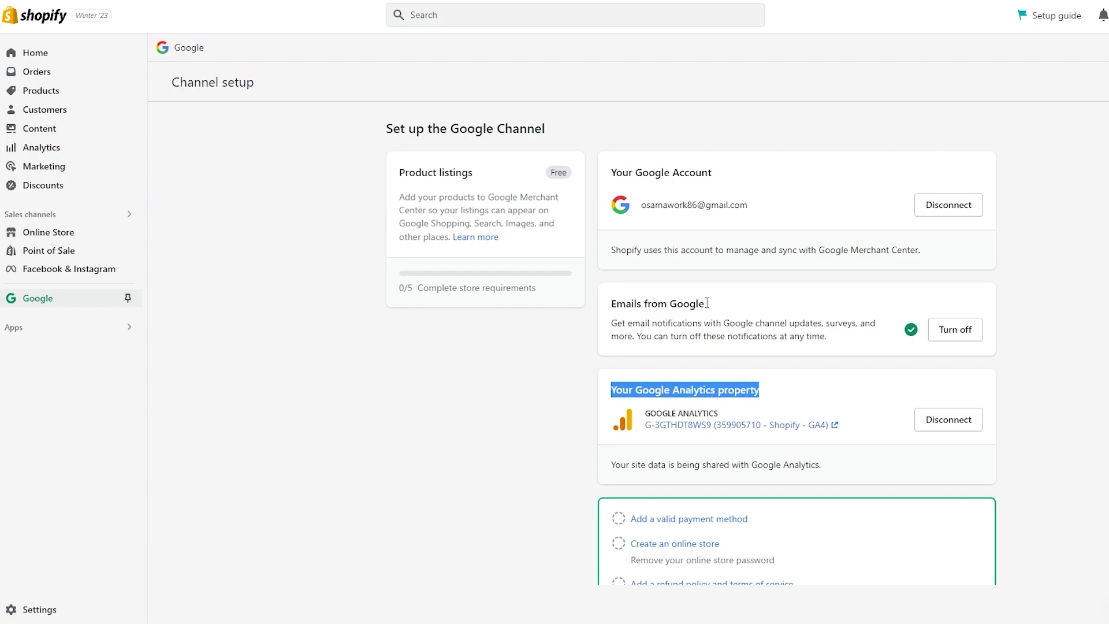
pyautogui.hotkey('alt', 'Tab')
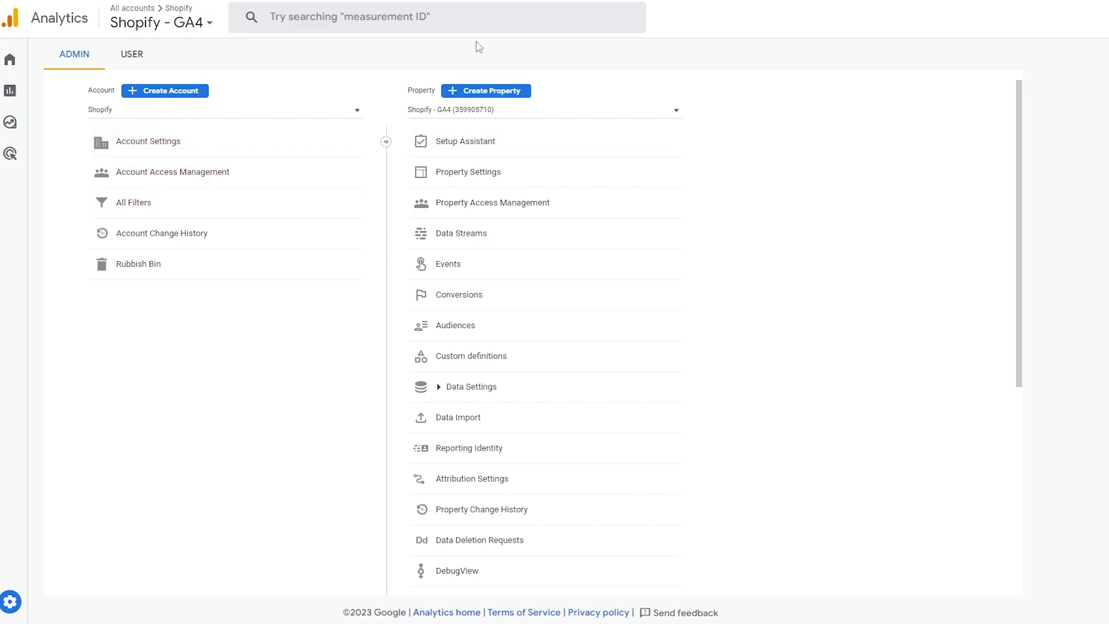
pyautogui.hotkey('alt', 'Tab')
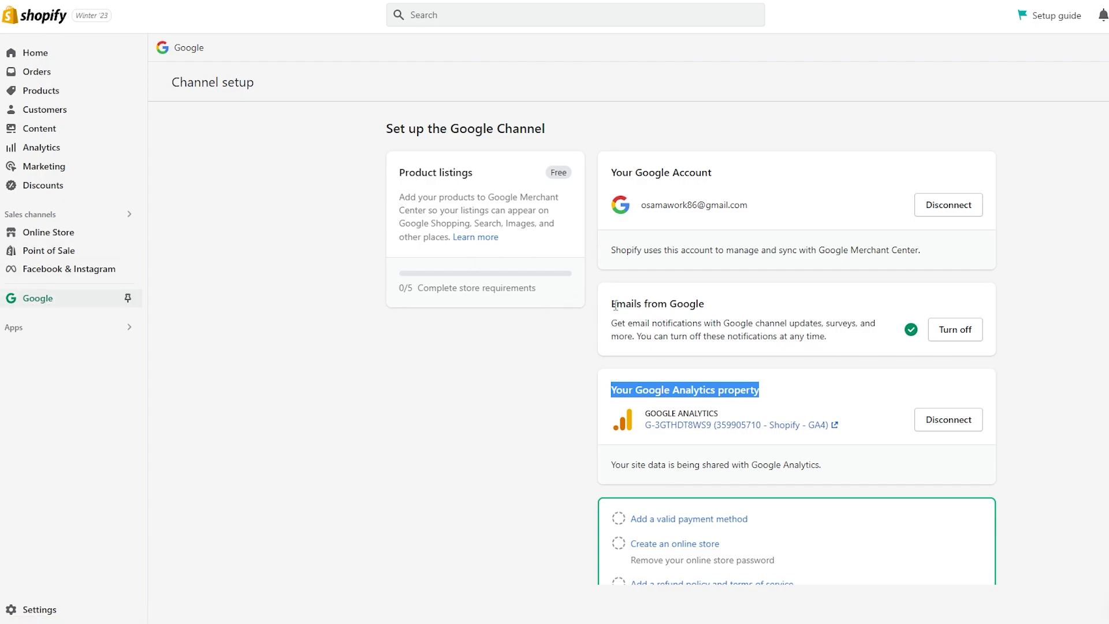
pyautogui.scroll(-6, 609, 260)
pyautogui.scroll(5, 725, 219)
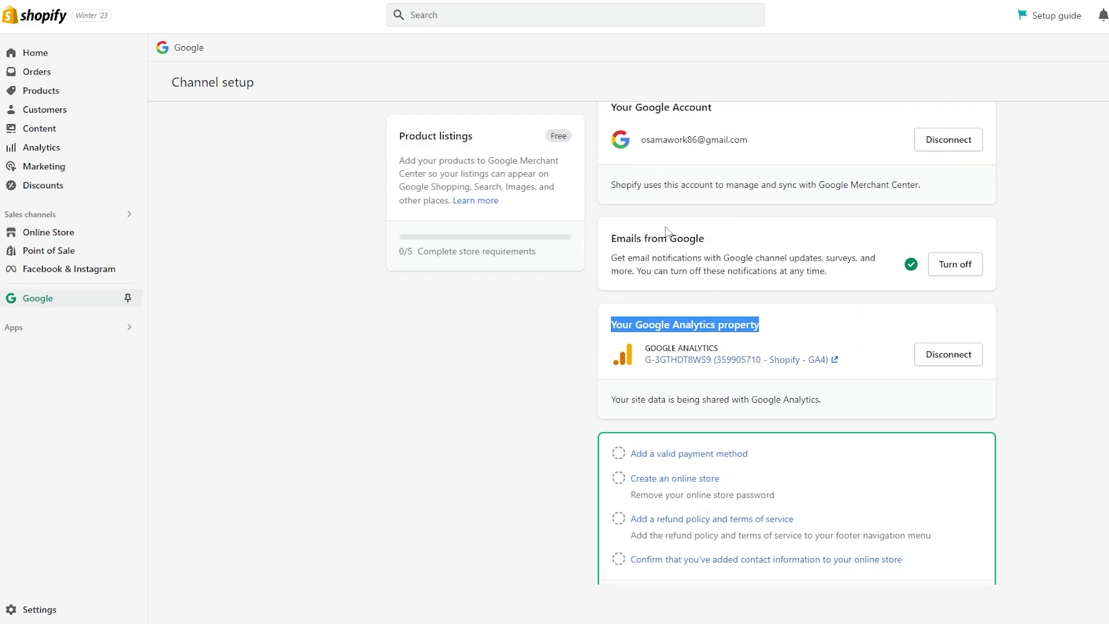
pyautogui.scroll(-4, 702, 284)
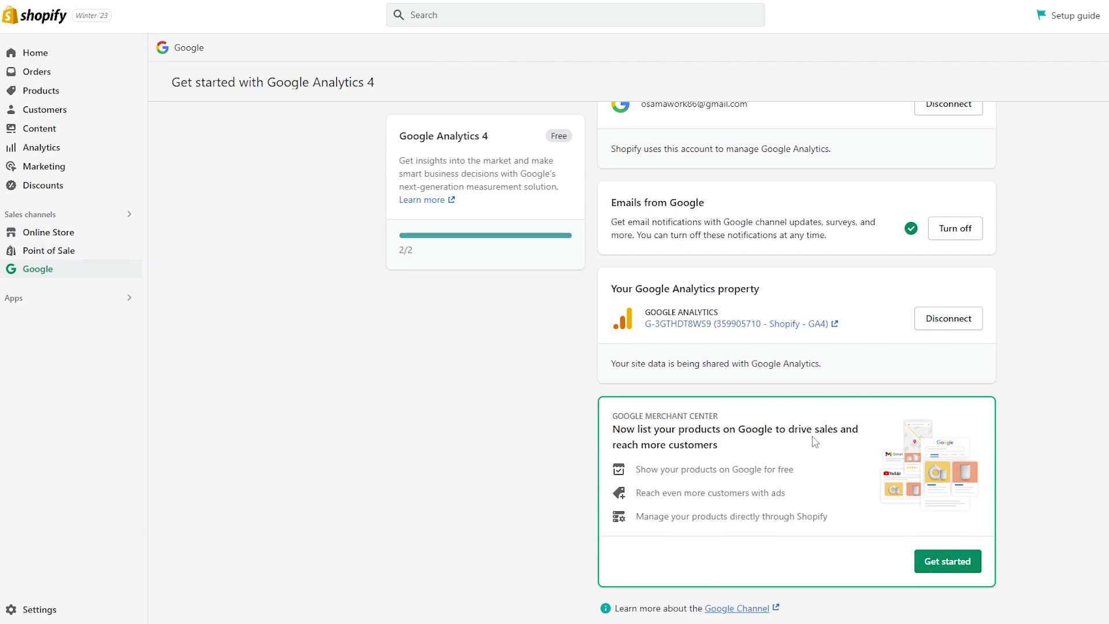
# Review the connected Analytics property in Shopify and check the users in the last 30 minutes in the Google Analytics reports snapshot
pyautogui.scroll(2, 797, 563)
pyautogui.scroll(-2, 797, 563)
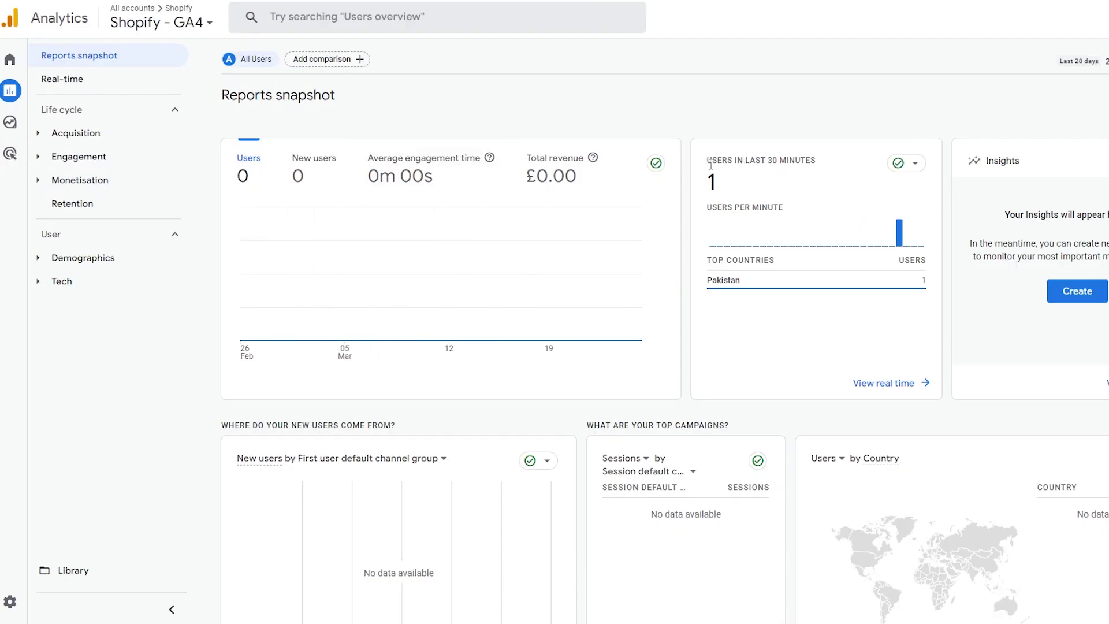
pyautogui.moveTo(770, 162); pyautogui.dragTo(822, 164)
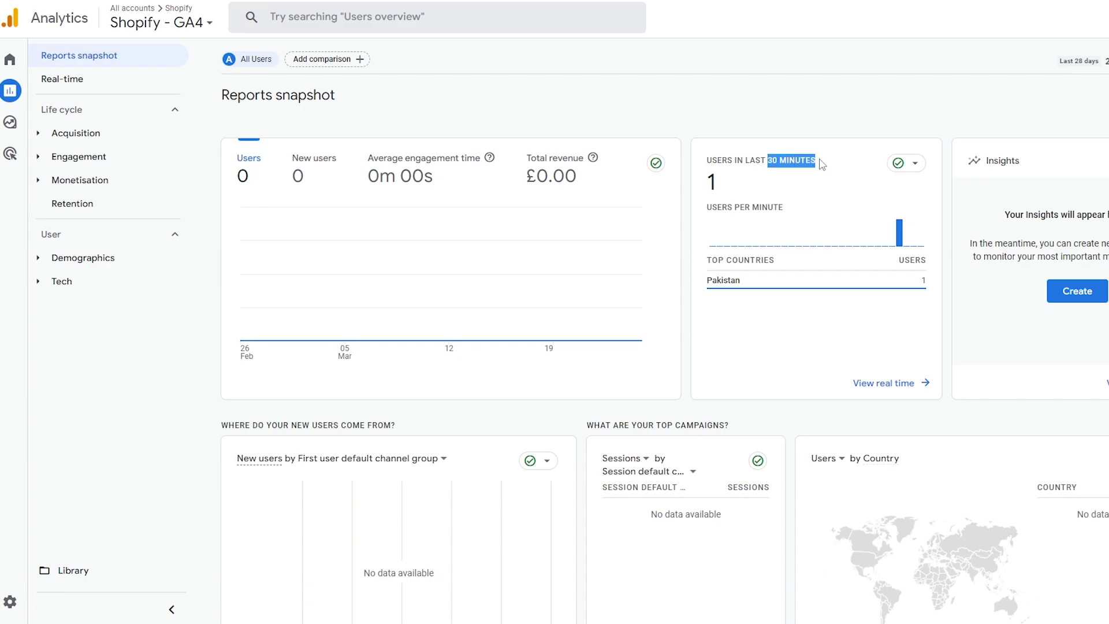
pyautogui.moveTo(712, 184); pyautogui.dragTo(733, 192)
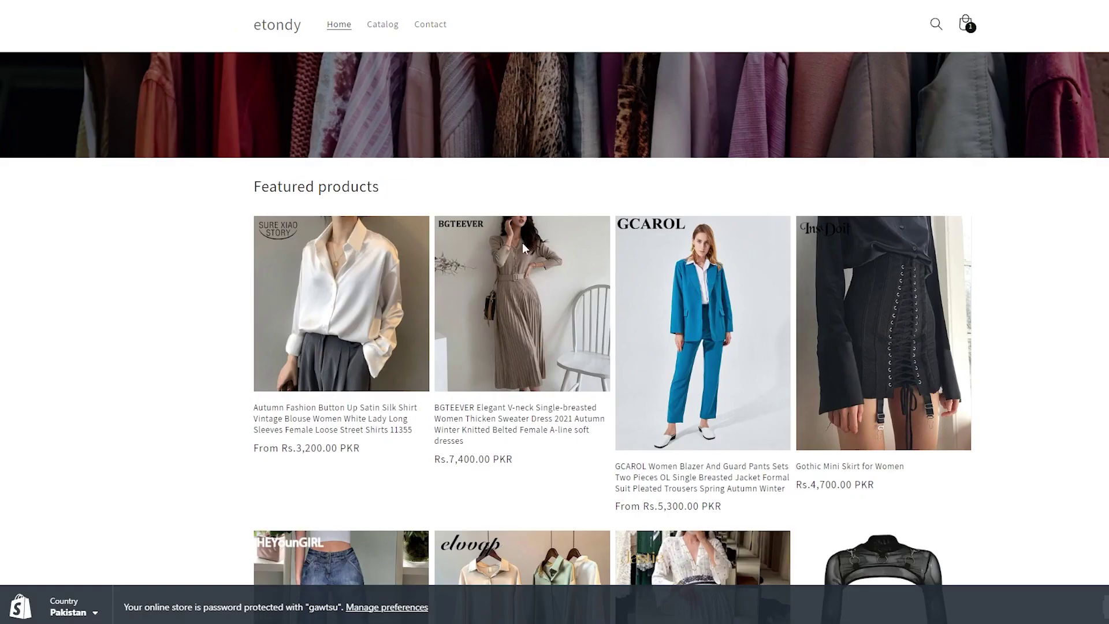
# Browse the featured products on the etondy storefront's home page to generate visitor activity
pyautogui.scroll(-9, 523, 243)
pyautogui.scroll(7, 161, 381)
pyautogui.scroll(4, 161, 381)
pyautogui.scroll(-5, 161, 381)
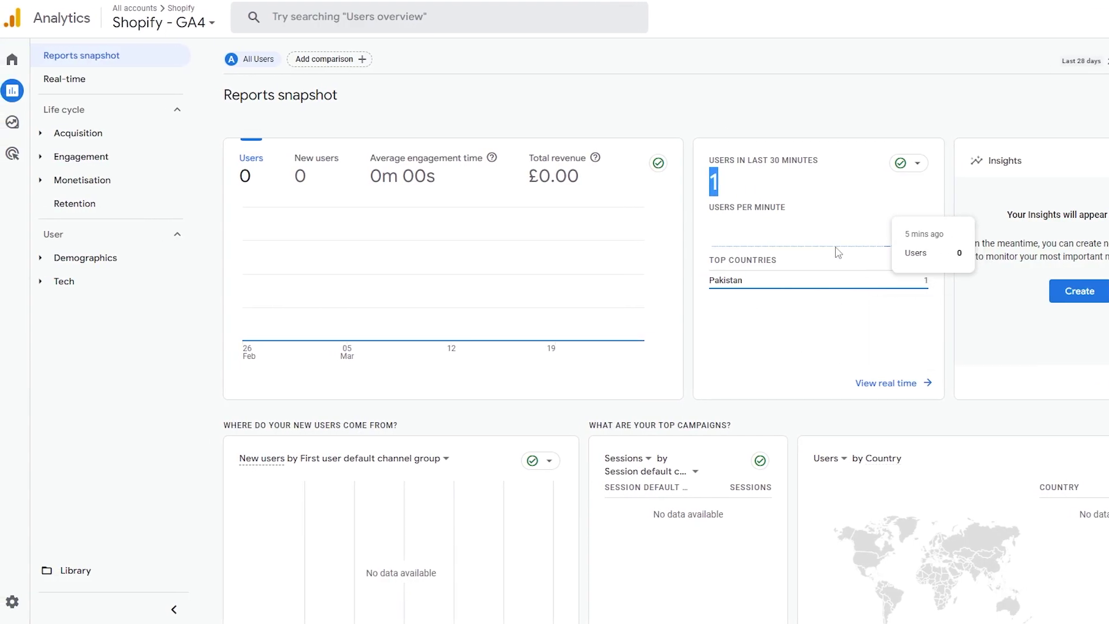
# Examine the new users, top campaigns, country and user activity cards in the Google Analytics reports snapshot
pyautogui.scroll(-4, 850, 403)
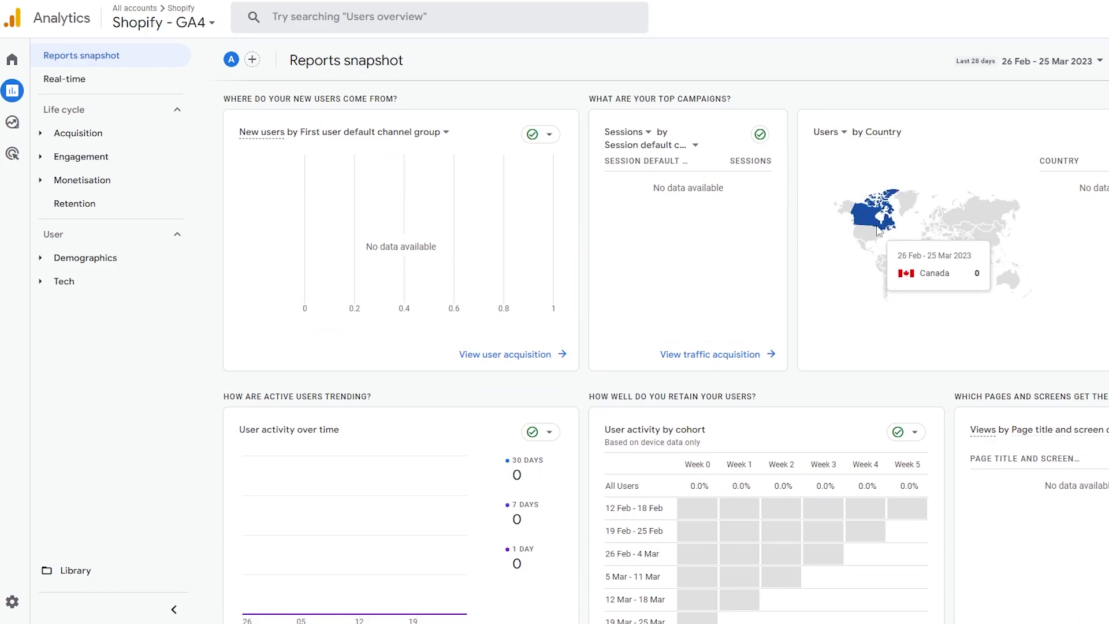
pyautogui.scroll(-5, 622, 568)
pyautogui.scroll(5, 626, 542)
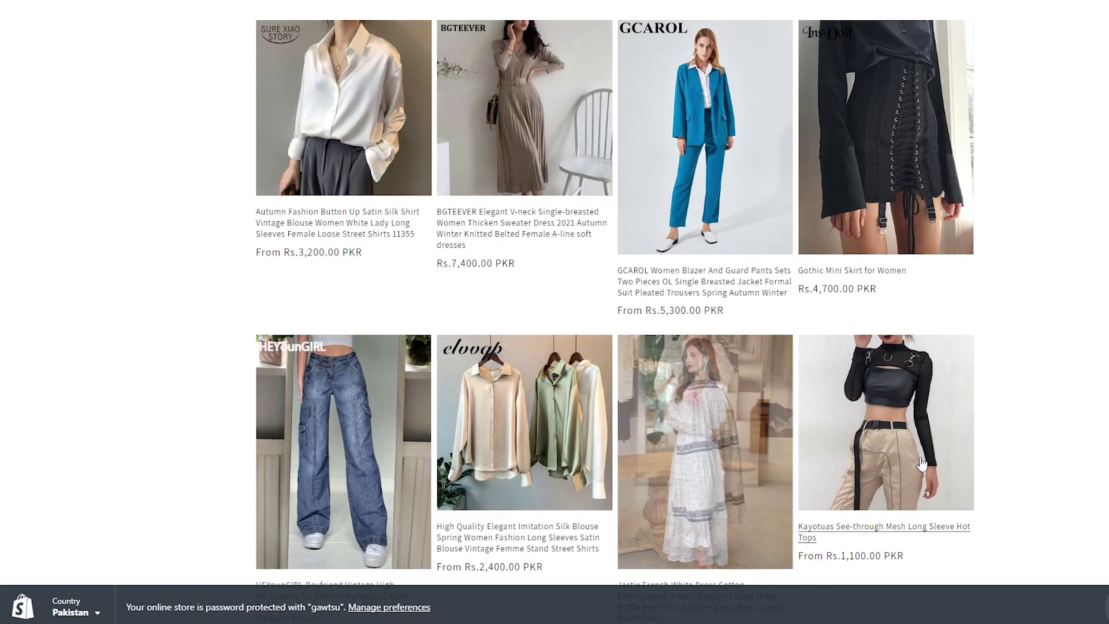
# On the storefront, open the full product catalog and browse it, and check the users per minute in the Analytics reports snapshot
pyautogui.scroll(5, 886, 490)
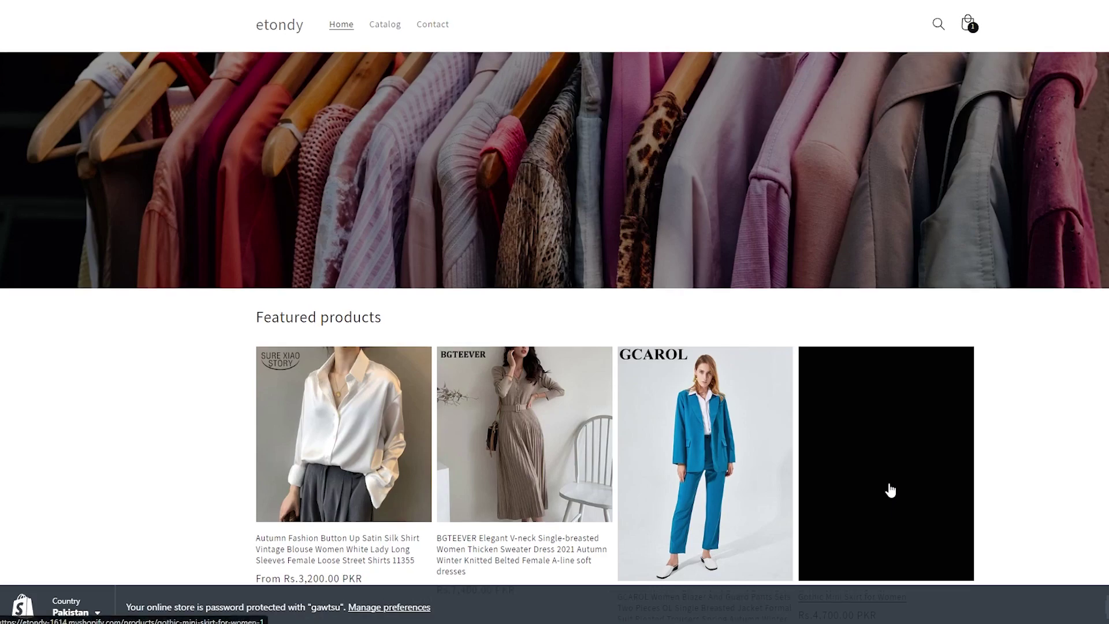
pyautogui.scroll(-11, 359, 438)
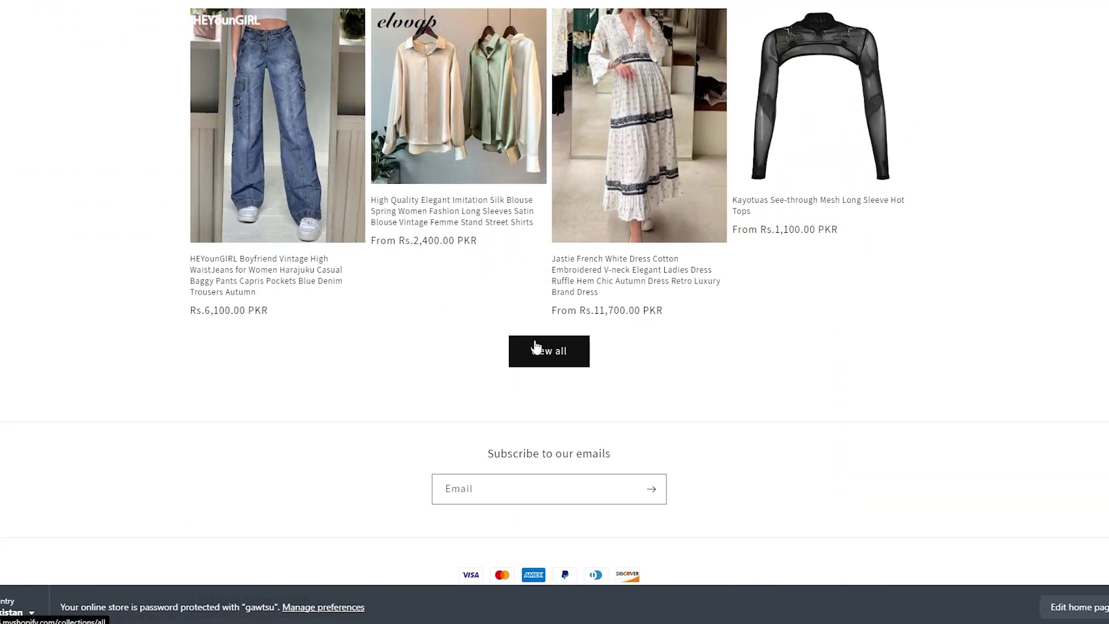
pyautogui.click(535, 347)
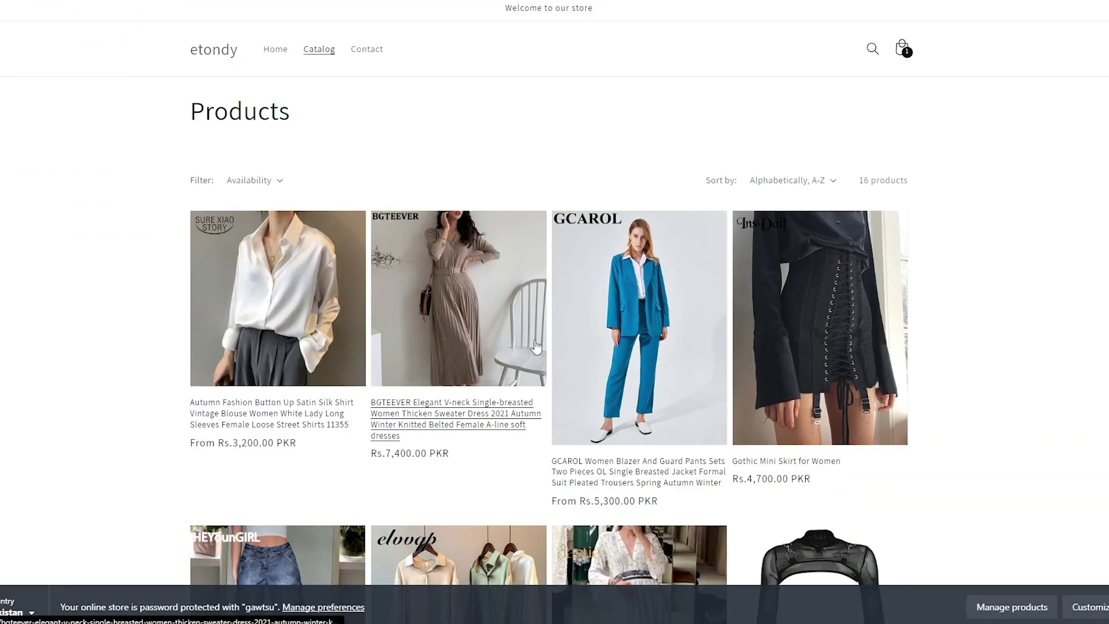
pyautogui.scroll(-18, 550, 391)
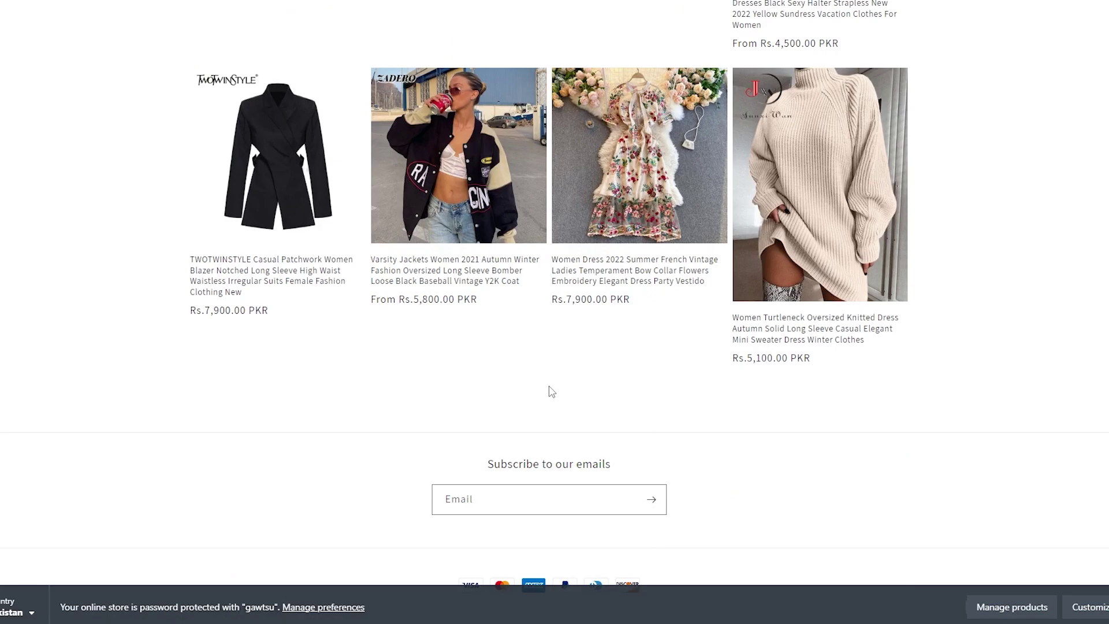
pyautogui.scroll(17, 552, 391)
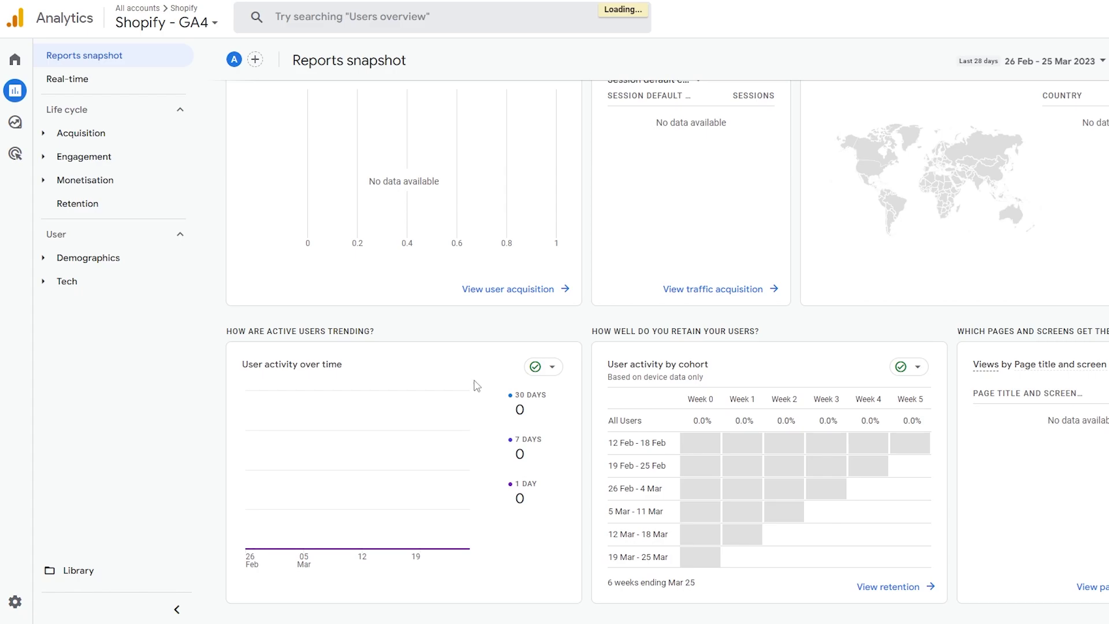
pyautogui.scroll(6, 483, 456)
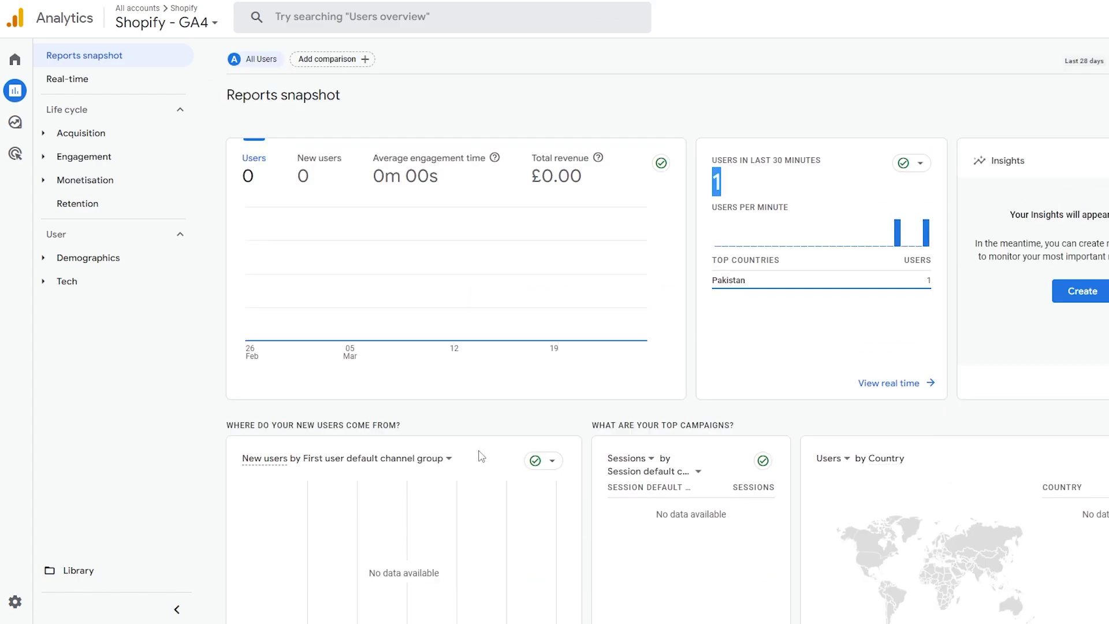
pyautogui.moveTo(897, 238)
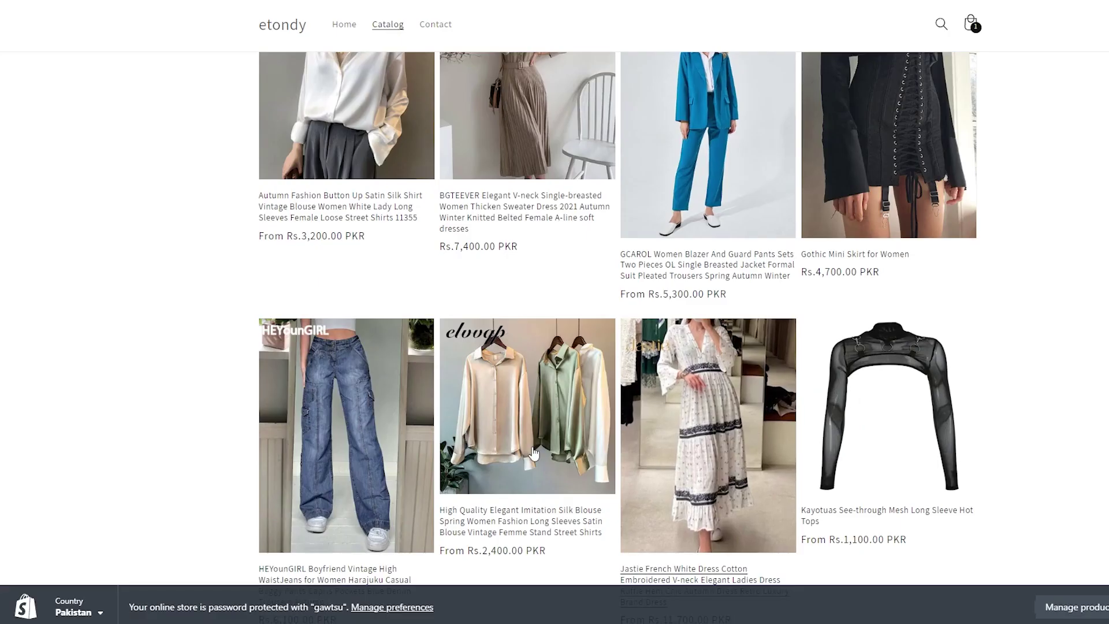
# Back in the storefront catalog, open the BGTEEVER Elegant V-neck sweater dress product page
pyautogui.scroll(-5, 532, 454)
pyautogui.scroll(8, 497, 358)
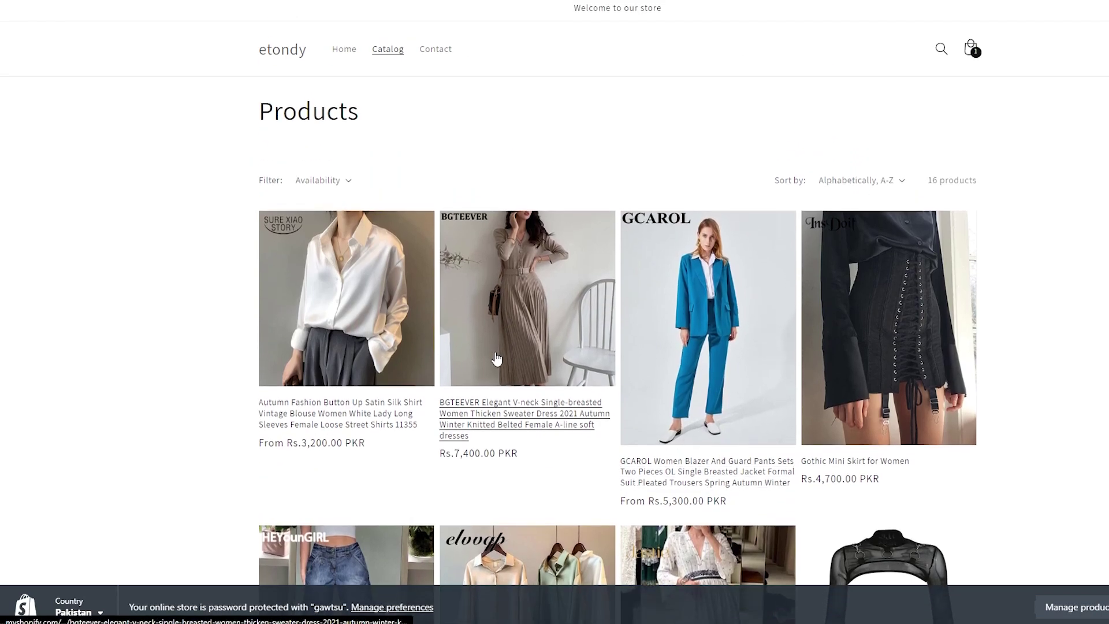
pyautogui.click(497, 358)
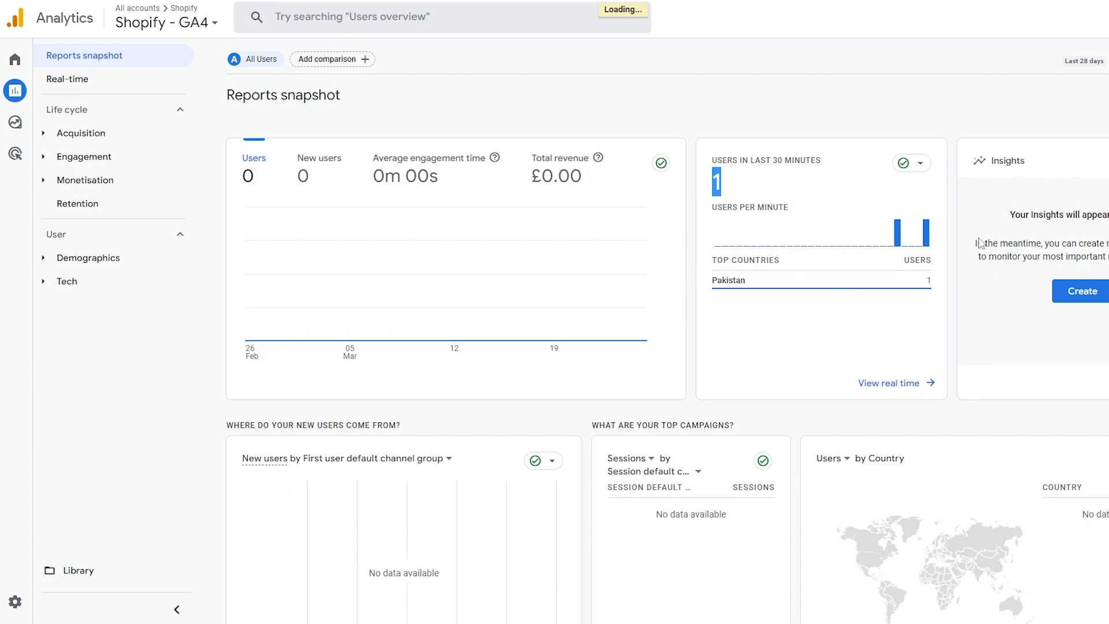
# Open the Real-time report in Google Analytics and examine the views by page title and the event counts by event name
pyautogui.click(88, 81)
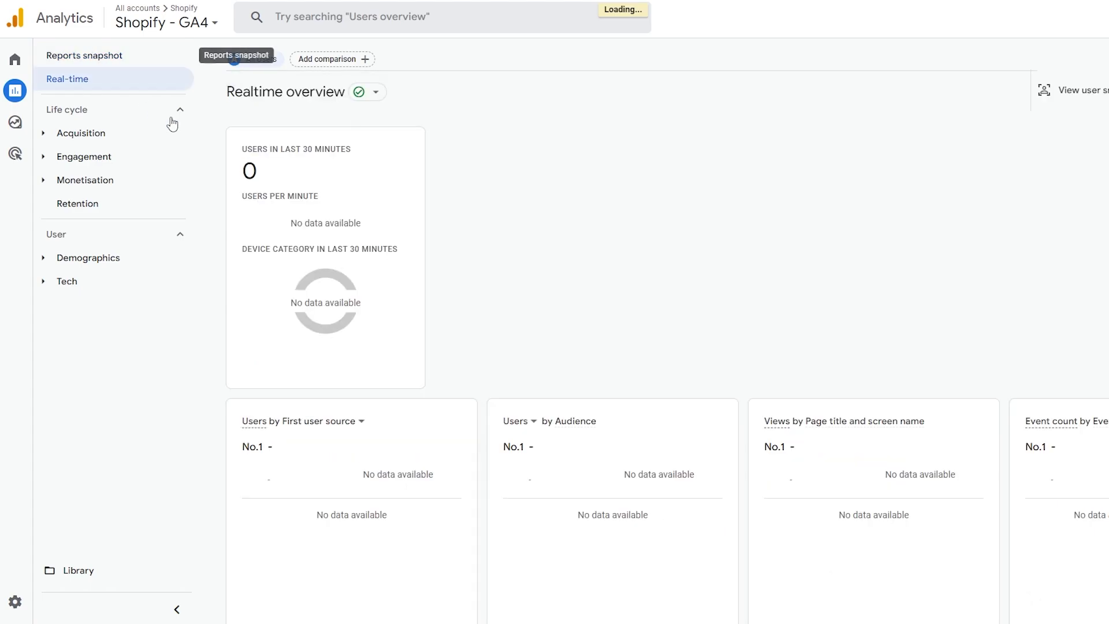
pyautogui.scroll(-5, 837, 347)
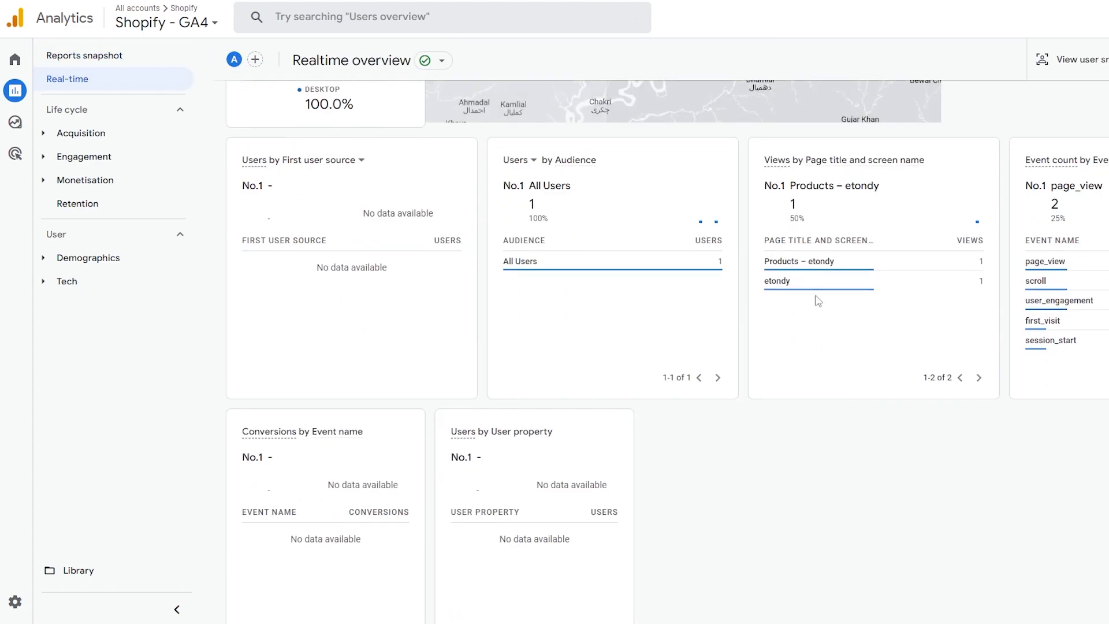
pyautogui.moveTo(811, 257)
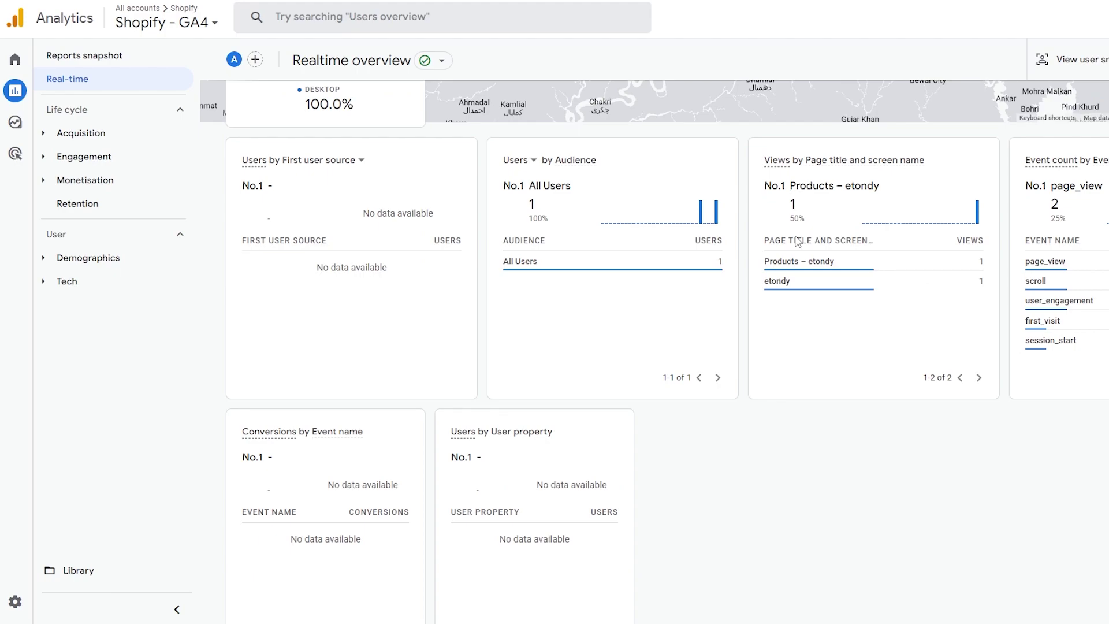
pyautogui.moveTo(783, 265); pyautogui.dragTo(751, 267)
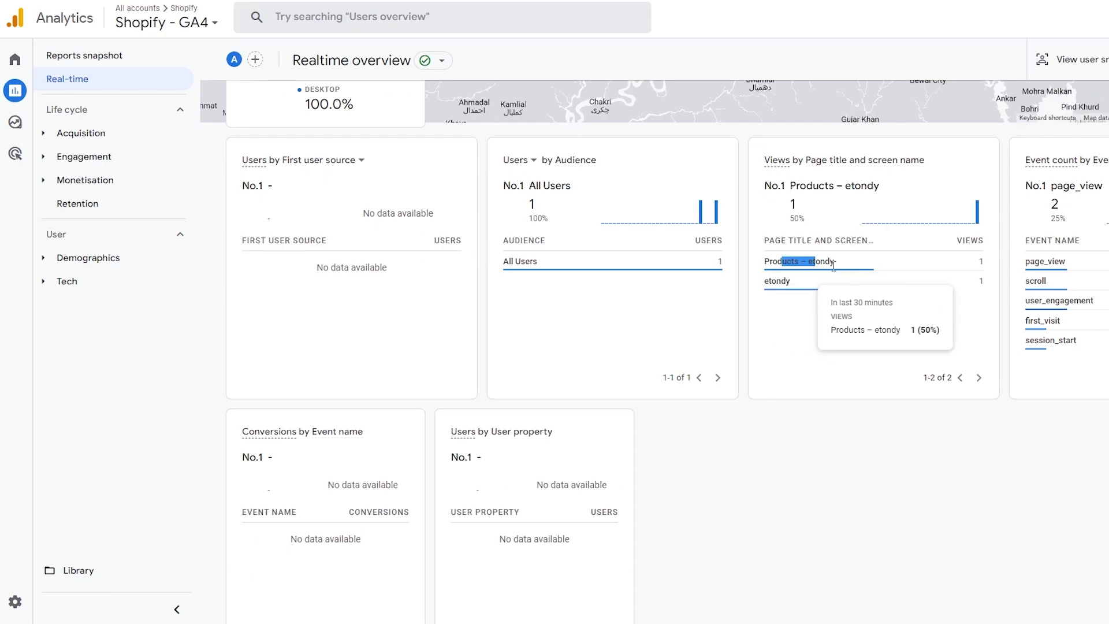
pyautogui.moveTo(846, 271); pyautogui.dragTo(829, 263)
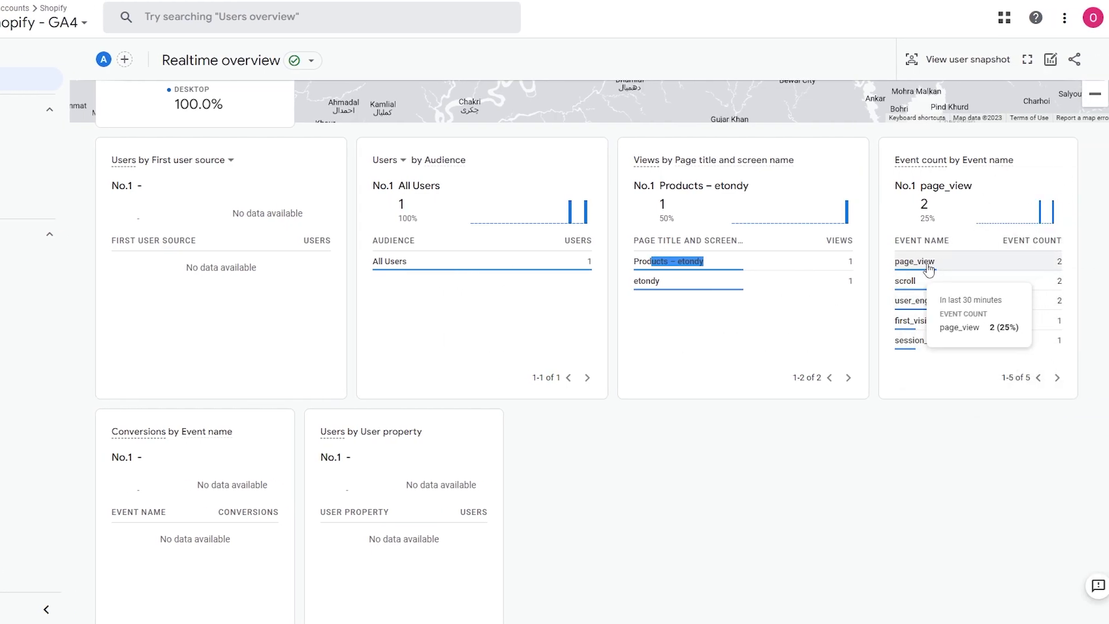
pyautogui.scroll(5, 929, 269)
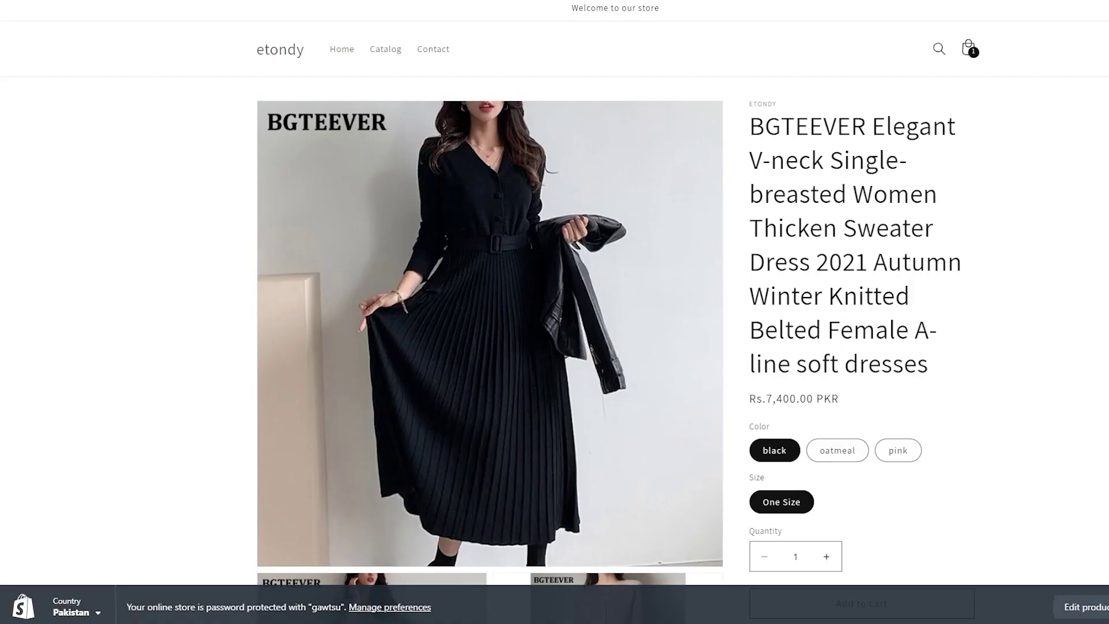
# Browse the BGTEEVER dress's photos and specifications on the storefront and return to the product catalog
pyautogui.scroll(-10, 555, 250)
pyautogui.scroll(-4, 480, 263)
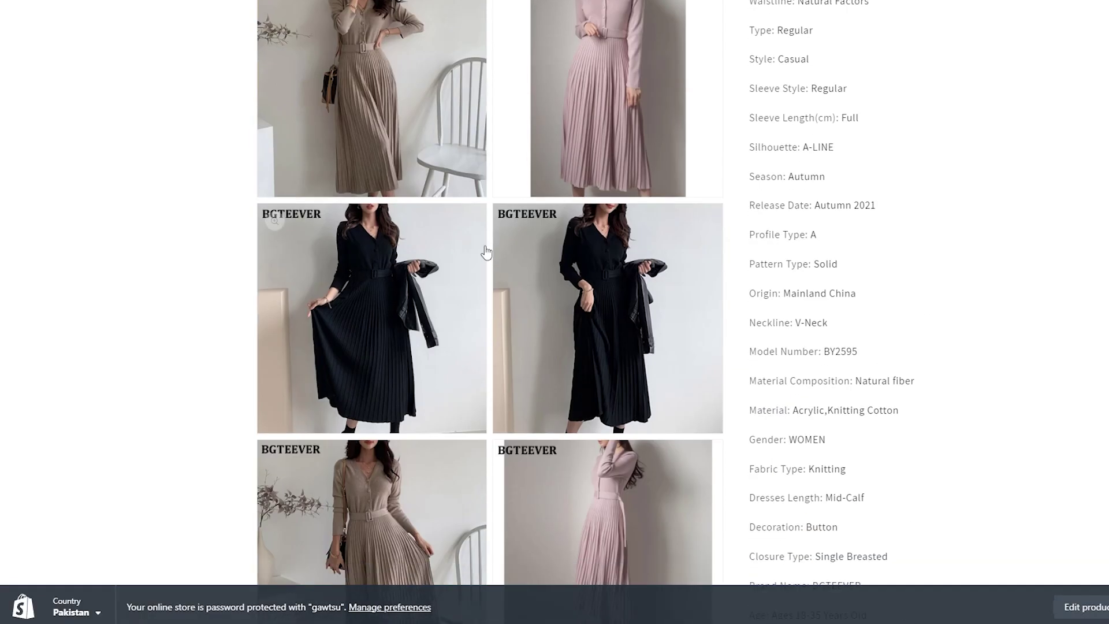
pyautogui.hotkey('alt', 'Left')
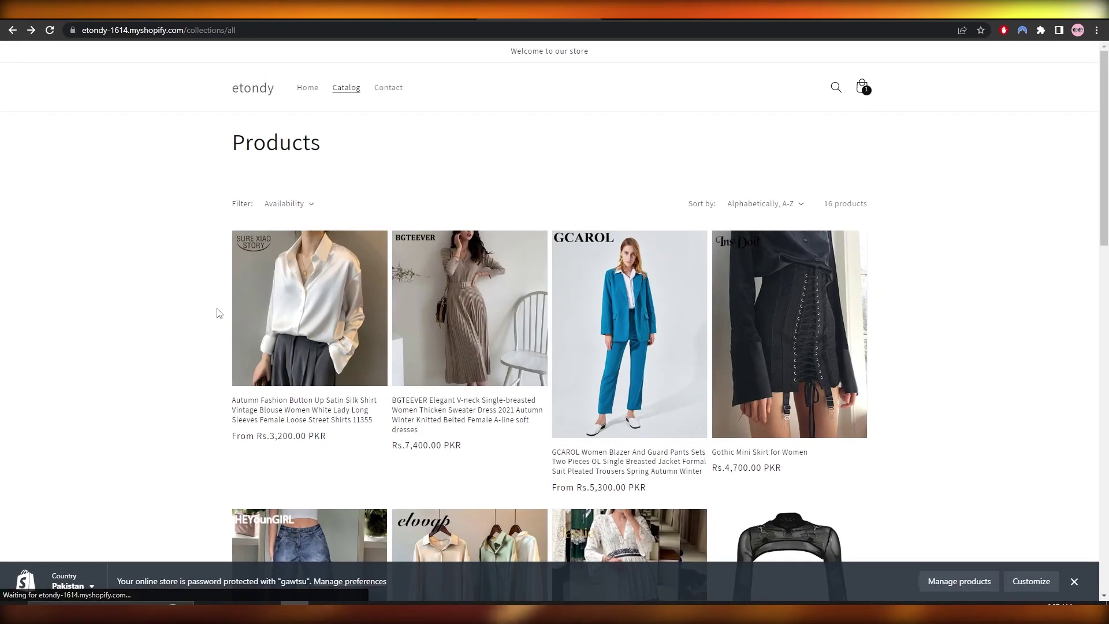